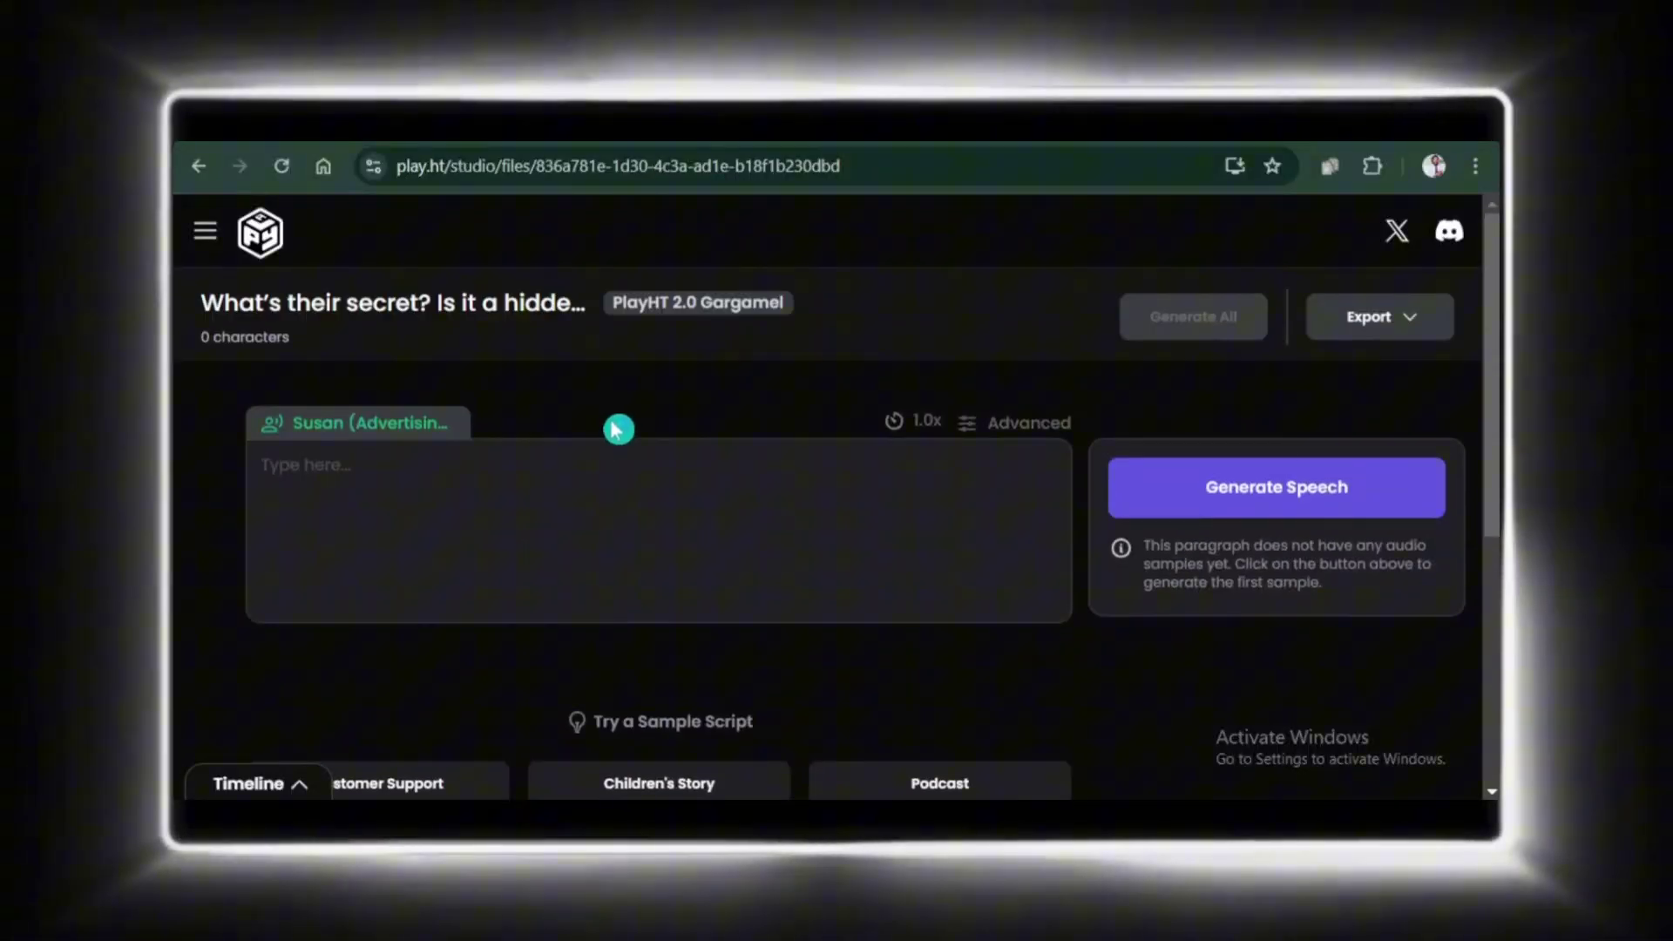
Step: Paste the 426-character script and assign the Alfonso voice to all paragraphs
left_click(422, 504)
type("Let me ask you something: Have you ever wanted to create a faceless YouTube channel, but finding the perfect voiceover tool feels like searching for Atlantis? Well, you’re in the right place. Today, I’m going to reveal 10 incredible, free text-to-speech tools that will transform your videos into professional-grade masterpieces! And trust me, some of these tools are so good, they’ll make you wonder, \"Why is this even free?\"")
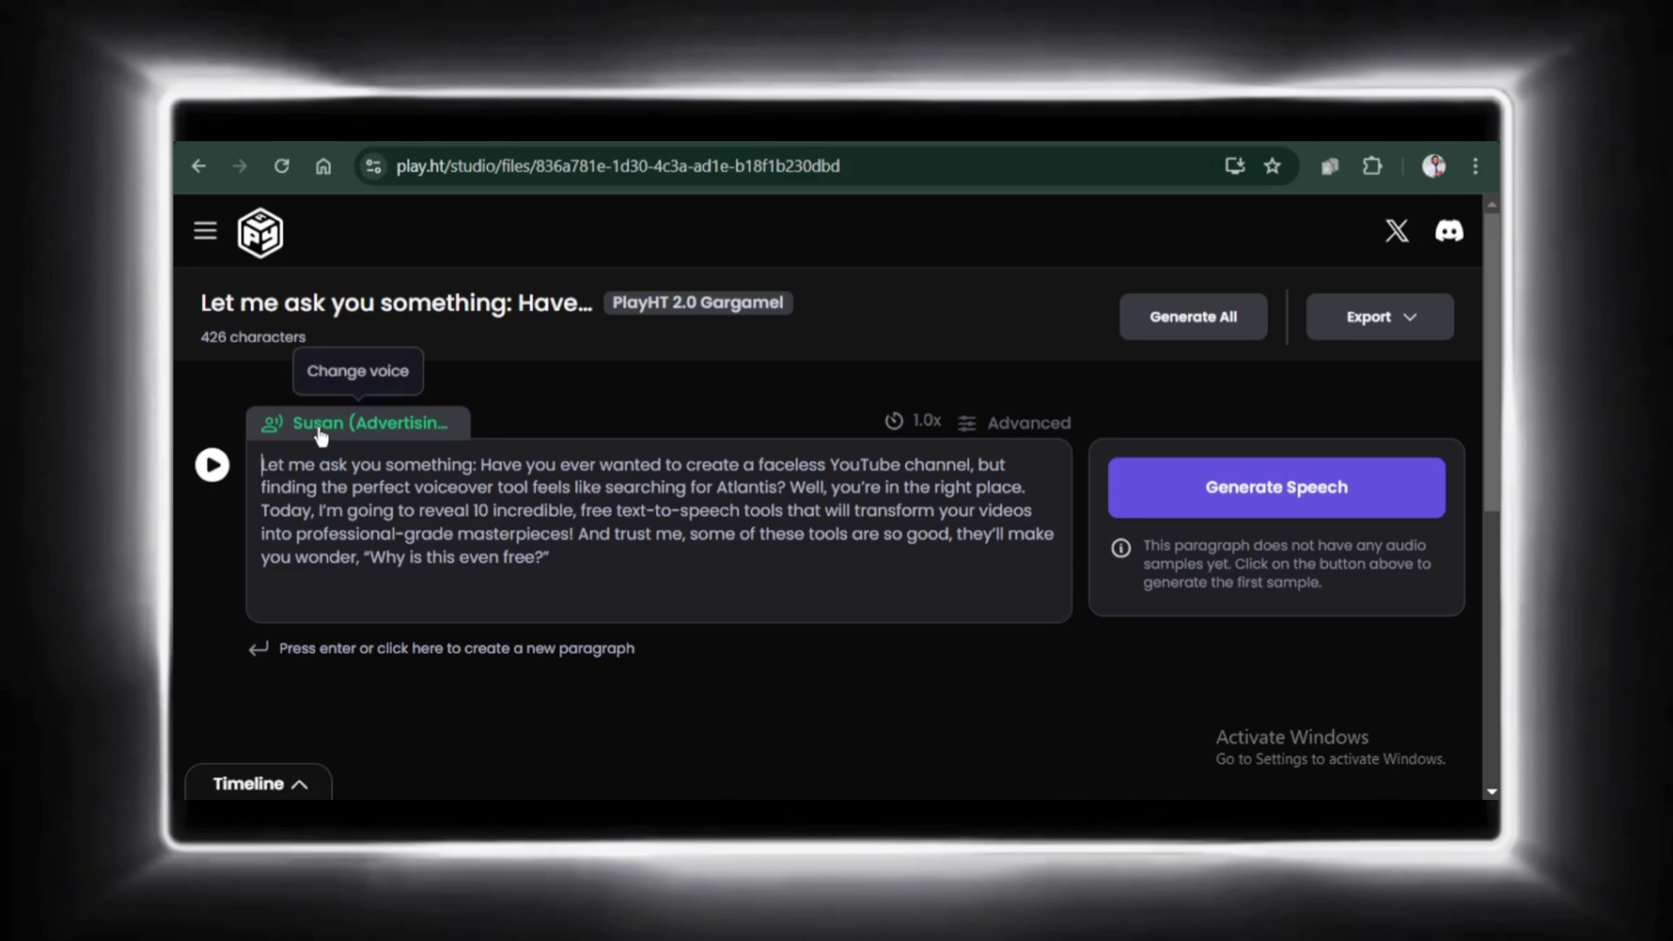
left_click(273, 426)
scroll(675, 533, "down", 15)
left_click(945, 732)
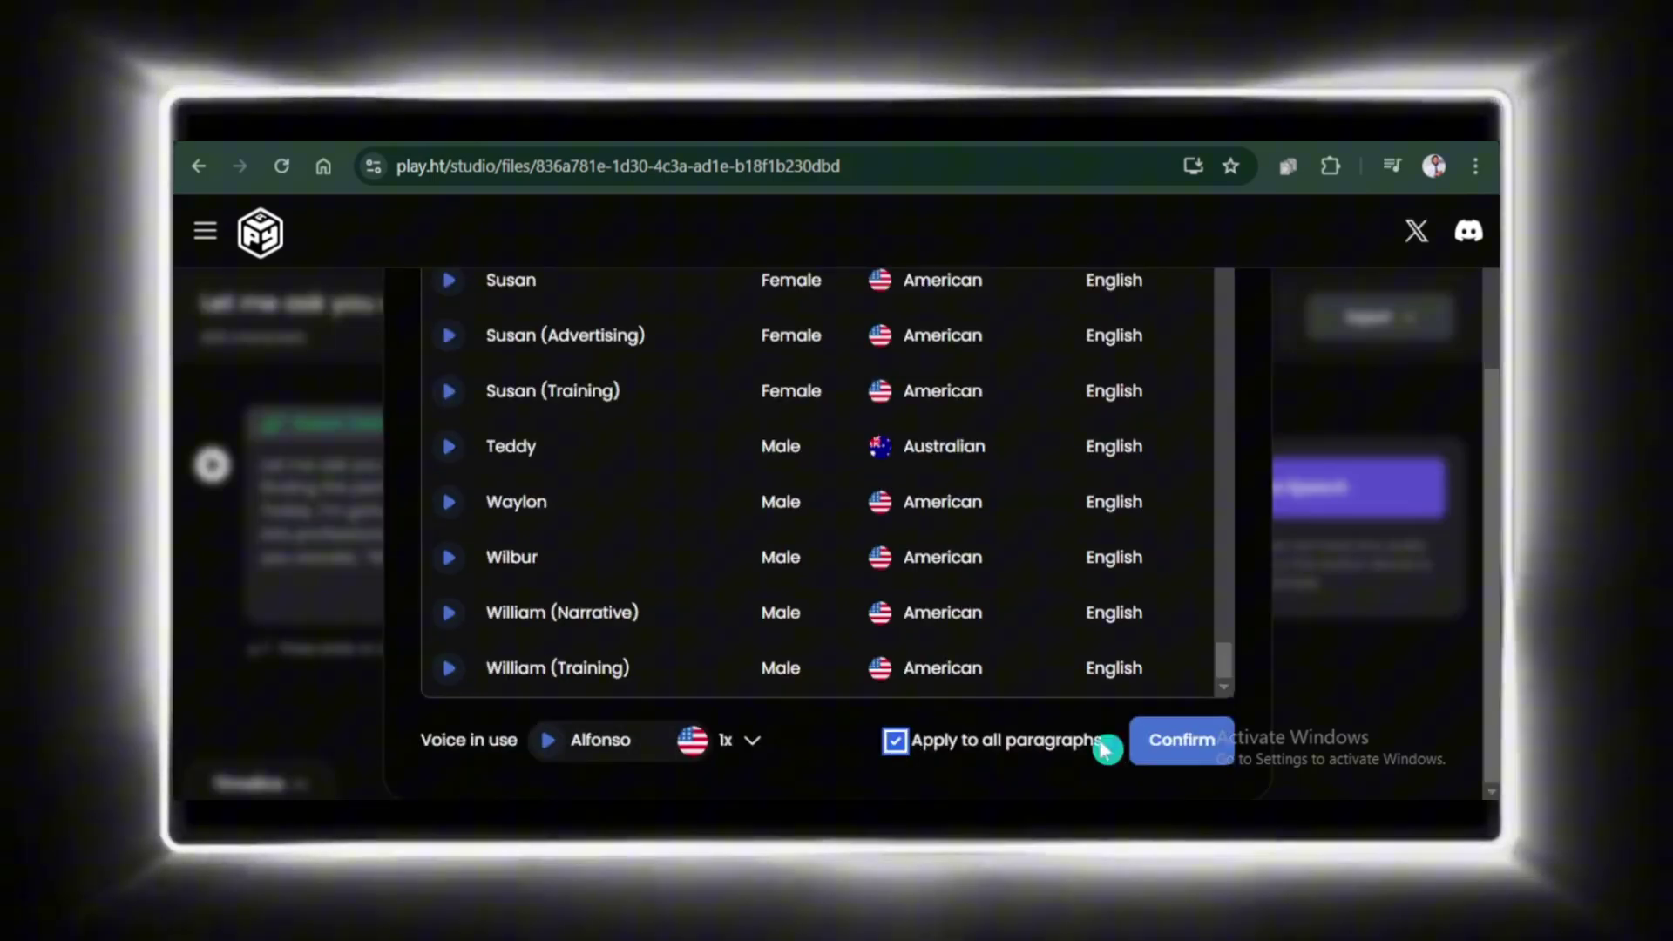
Step: Generate the speech and download the voice sample as a WAV file
left_click(1180, 739)
left_click(1372, 492)
left_click(1372, 462)
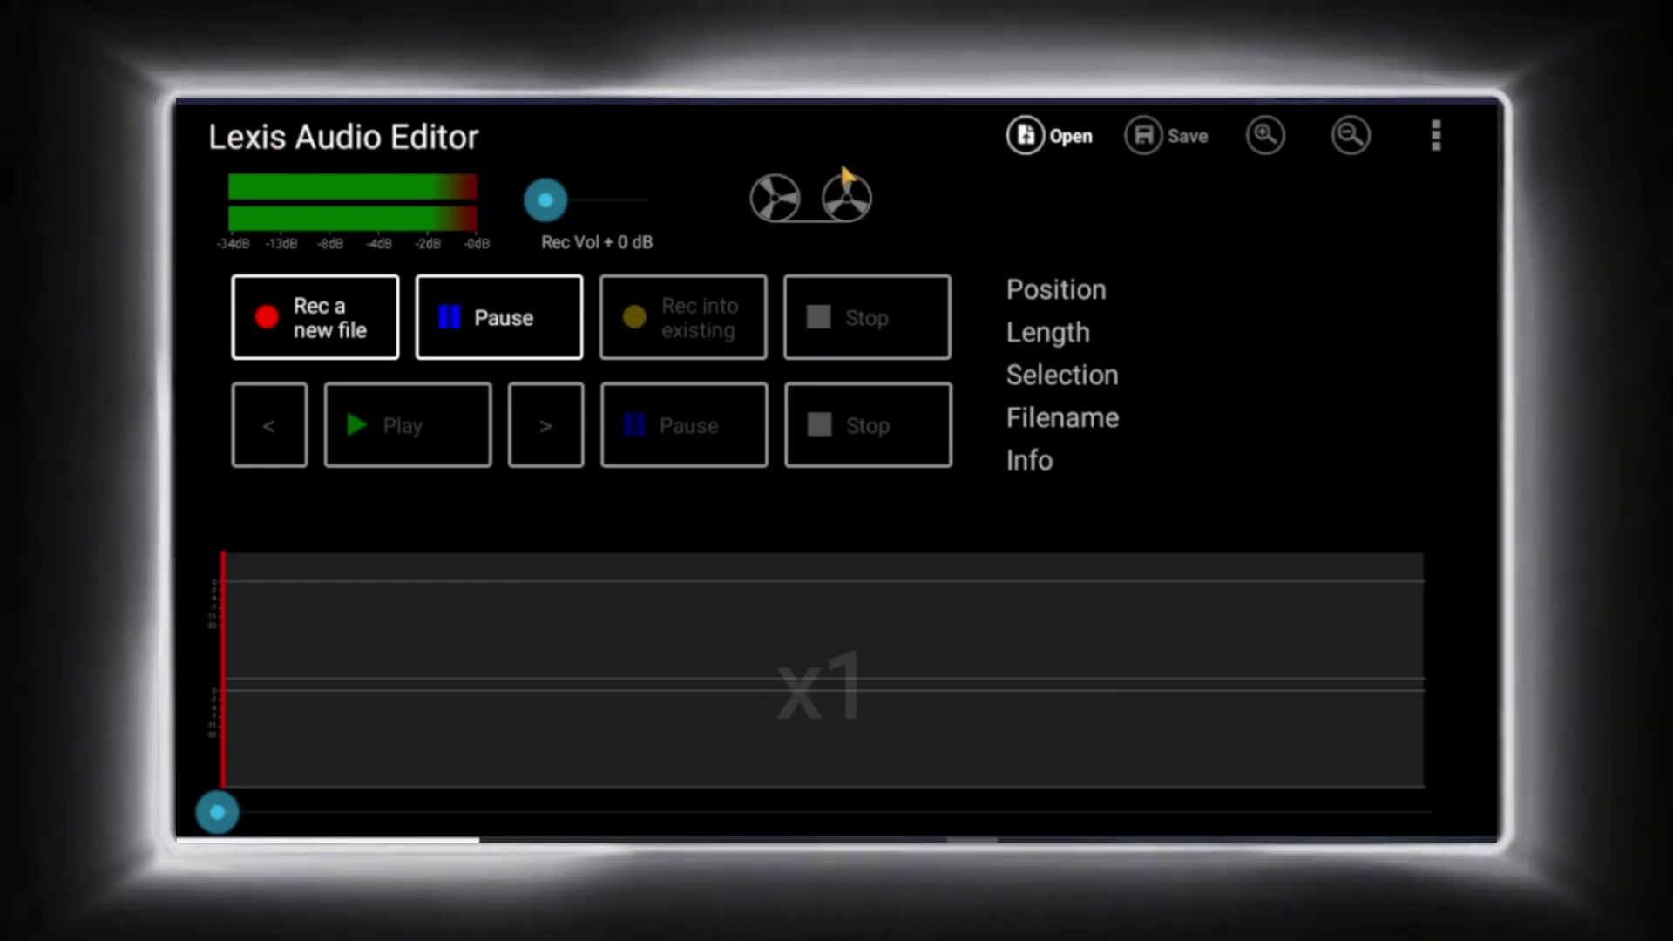
Step: Load 'Let me ask you something 2.m4a' from the voiceover 1 music folder and play it
left_click(1065, 138)
scroll(436, 376, "down", 5)
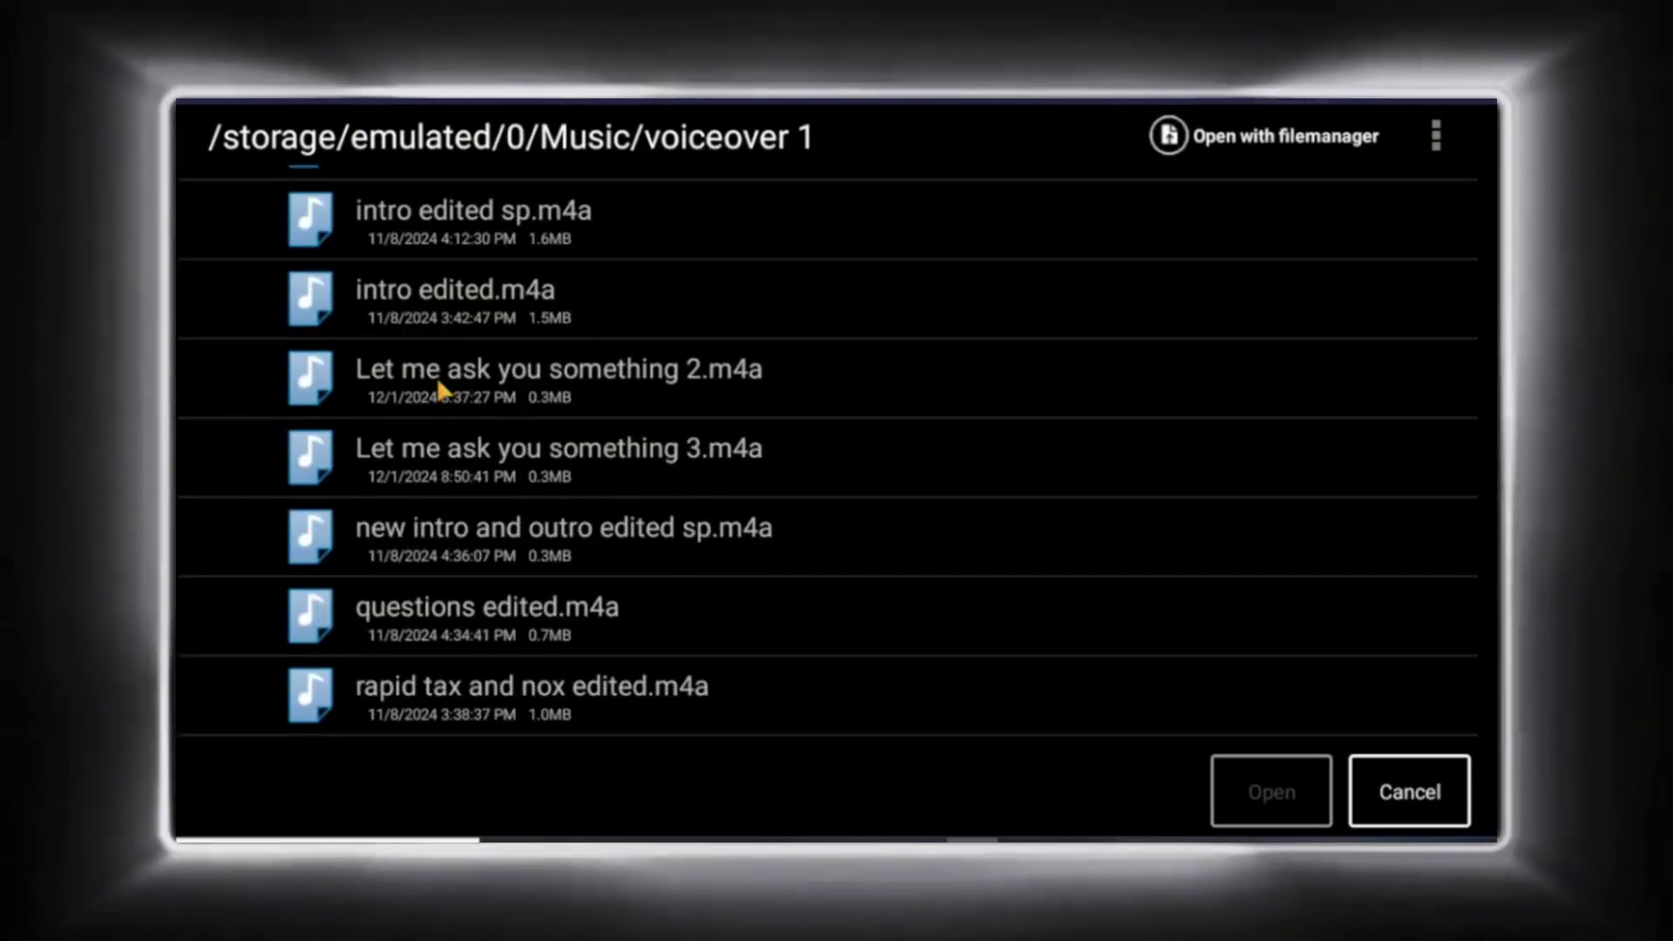
left_click(436, 376)
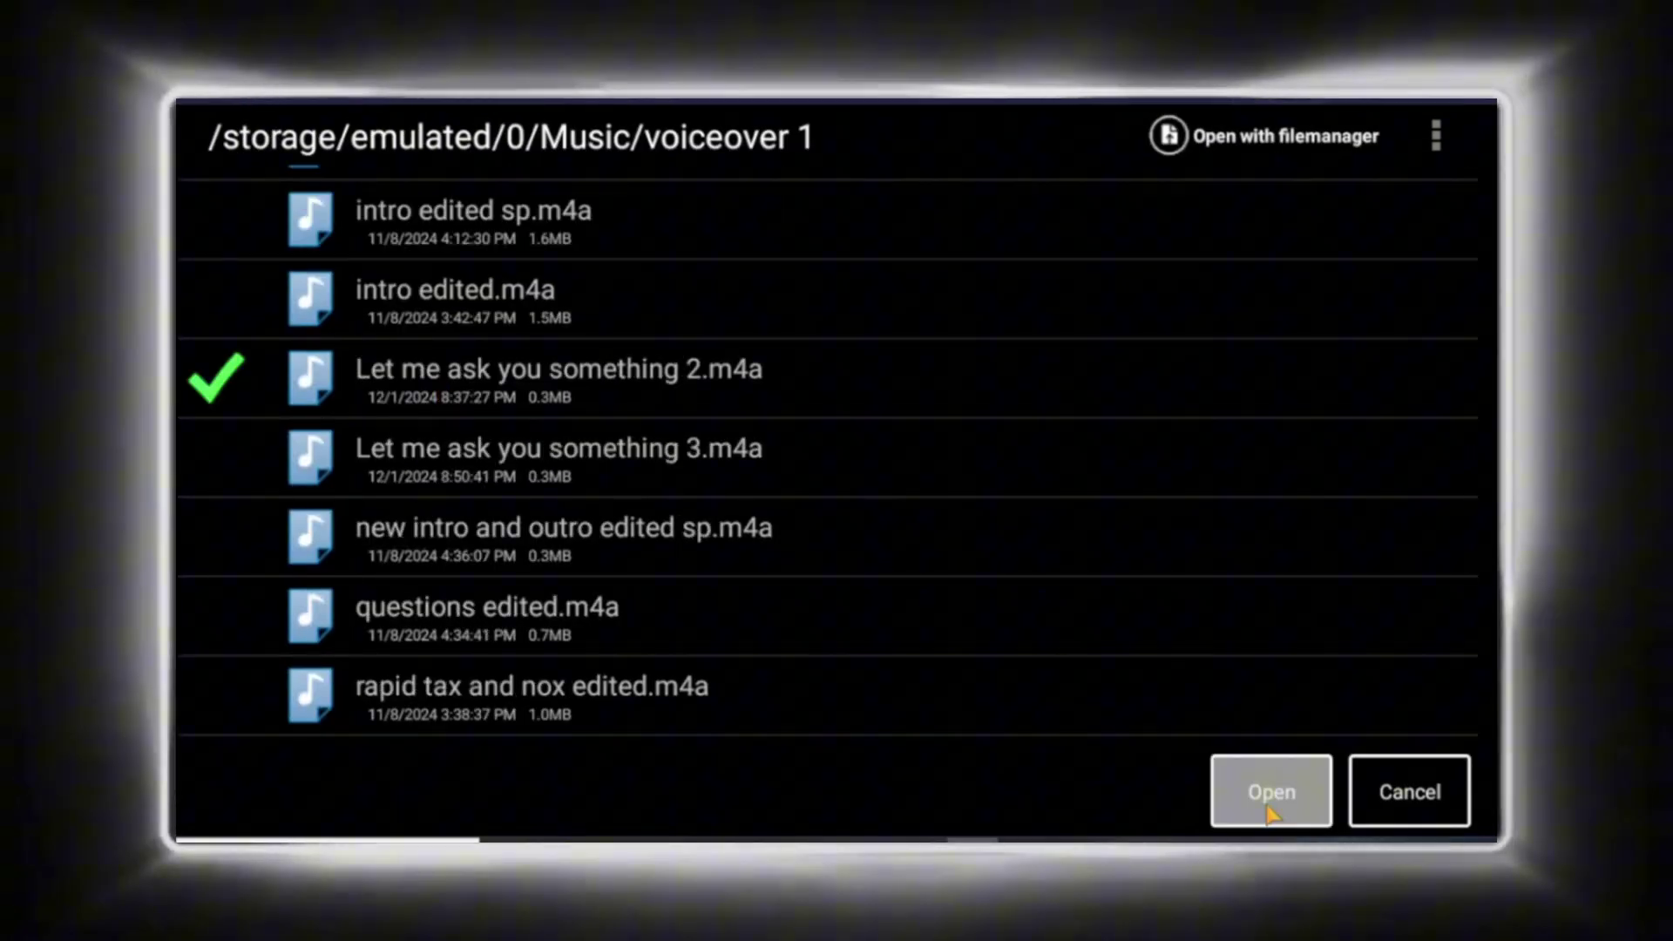
left_click(1270, 811)
left_click(365, 440)
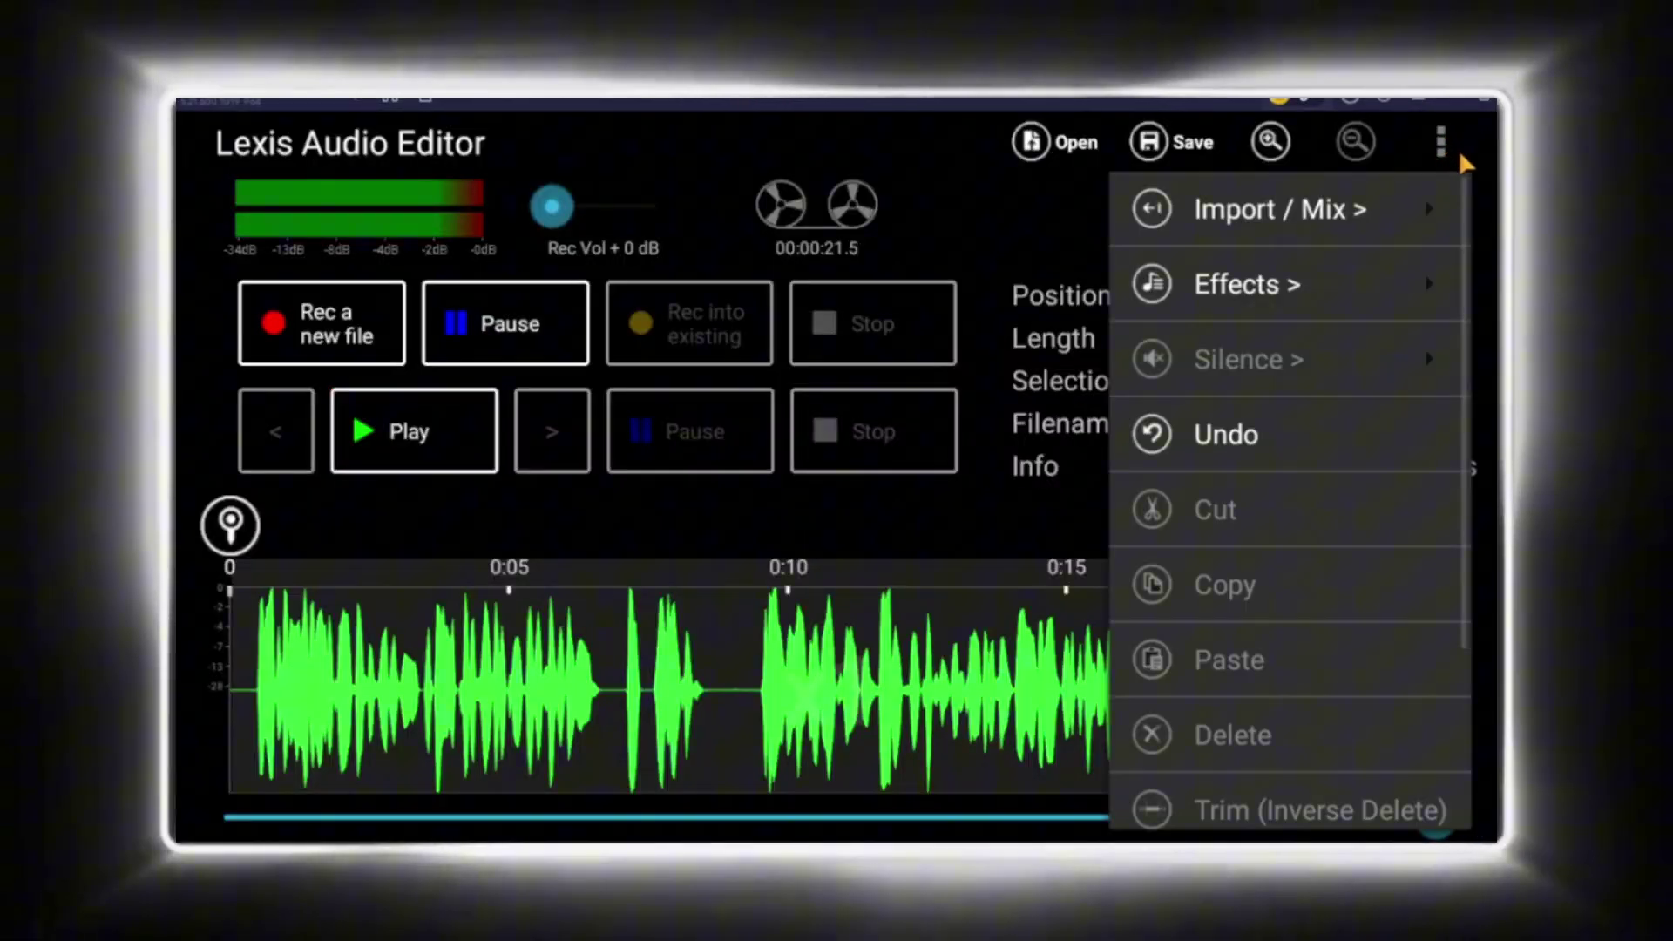
Step: Preview the voiceover in Change pitch at several halftone shifts, ending back at 0
left_click(1317, 296)
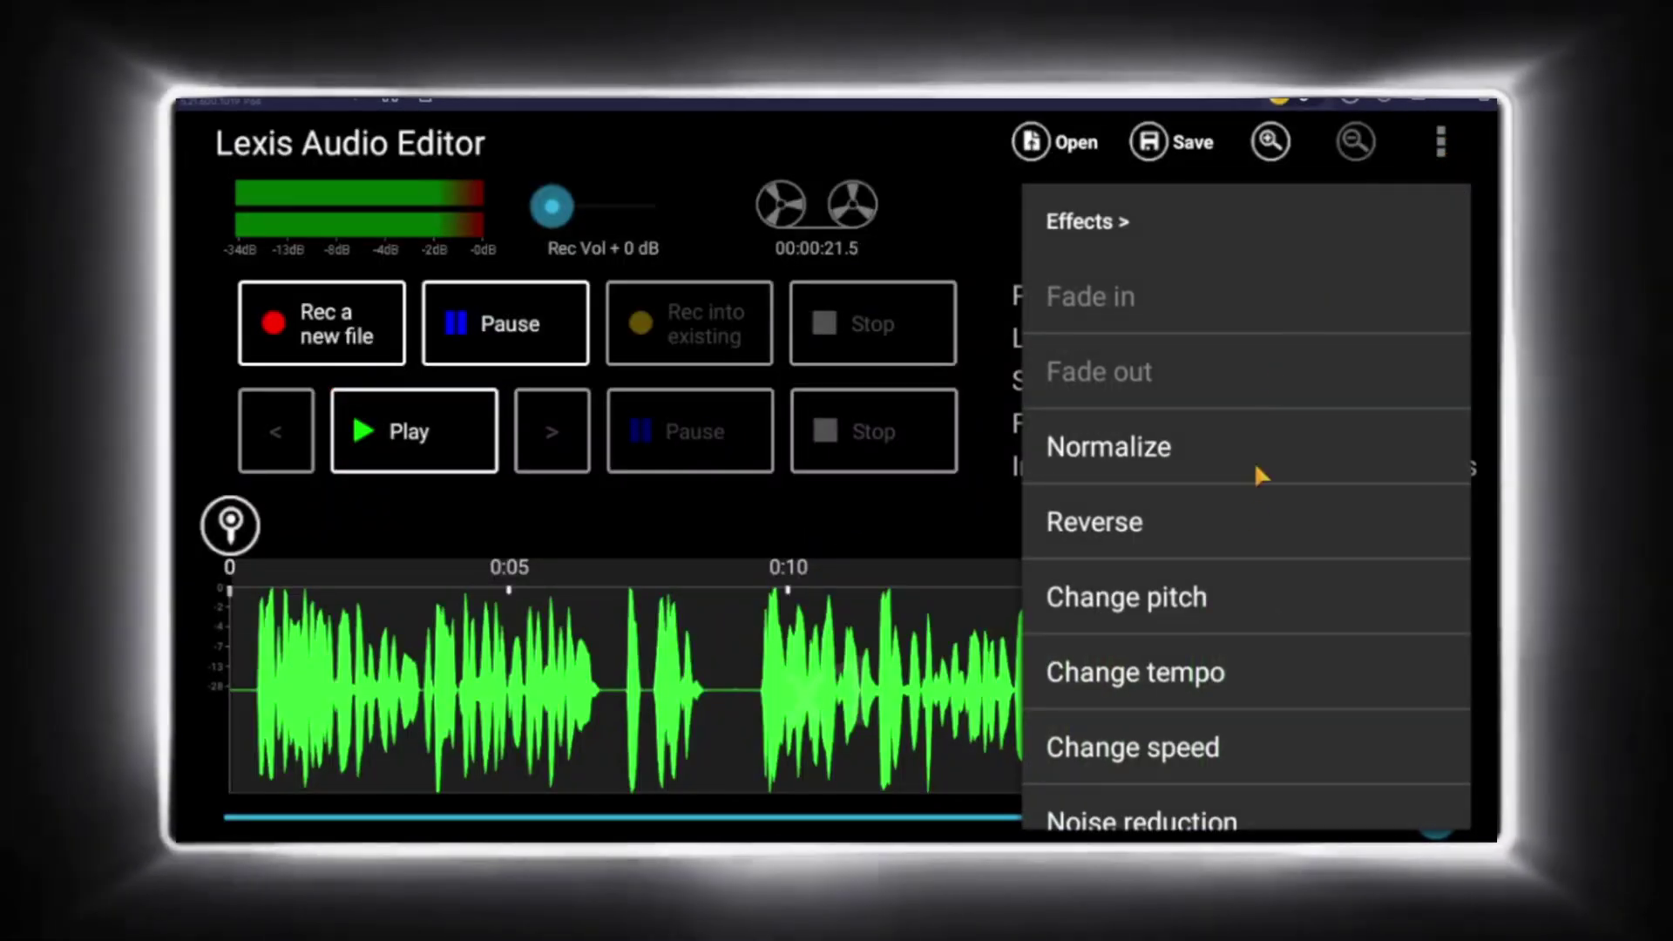
left_click(1207, 601)
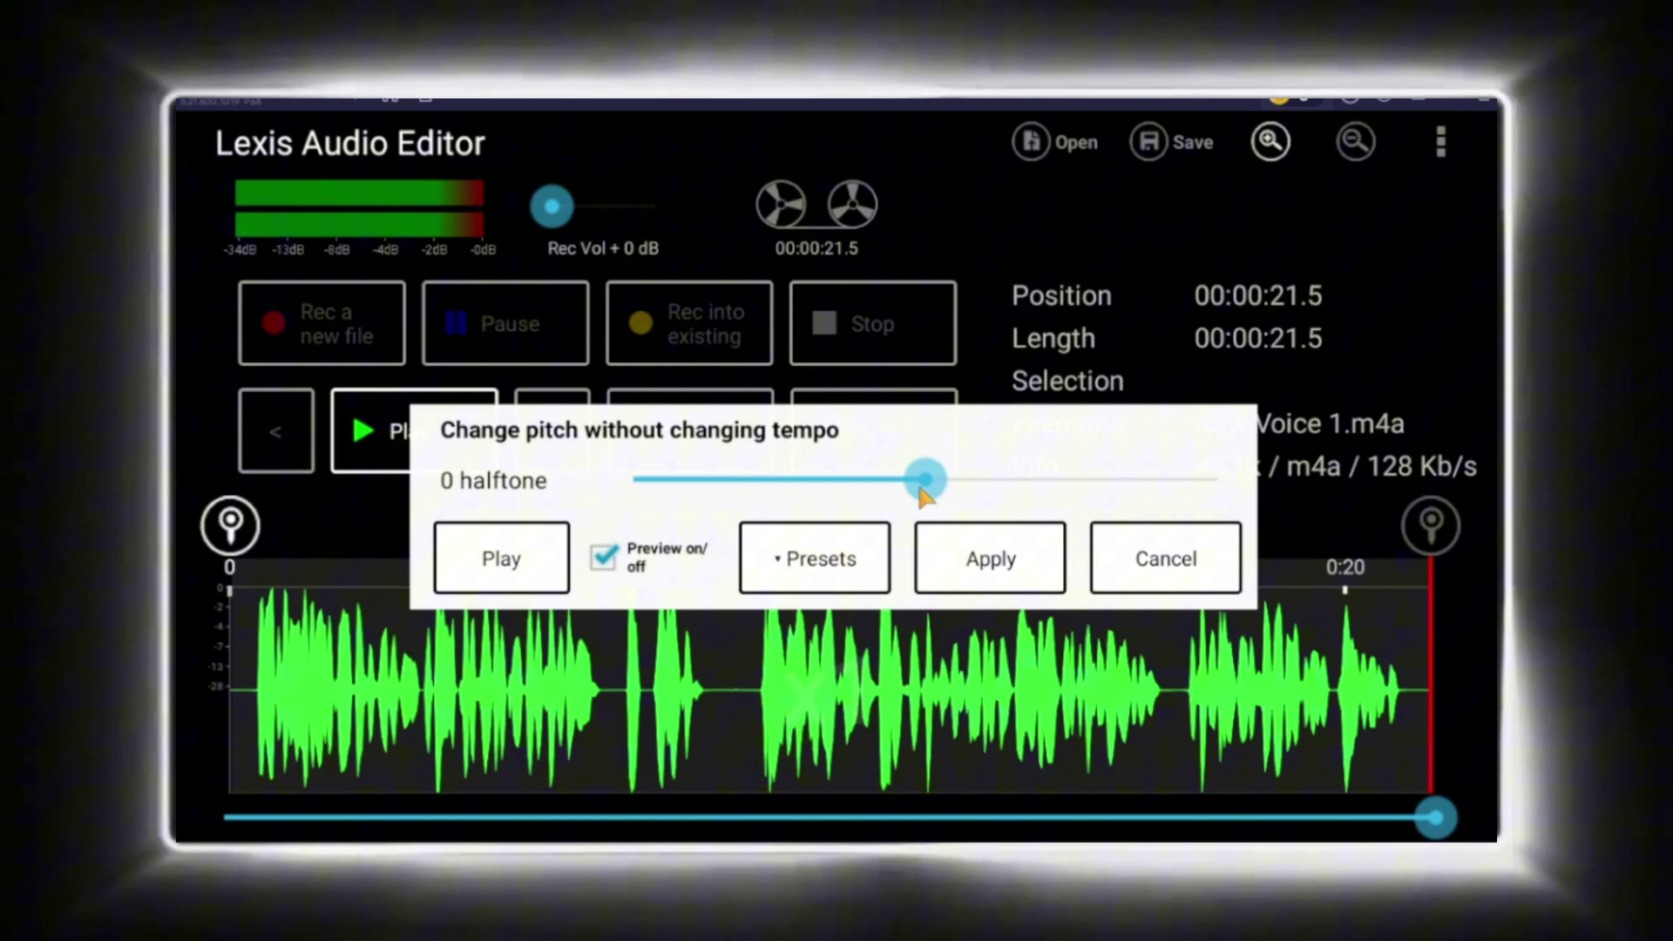
left_click_drag(922, 479, 911, 488)
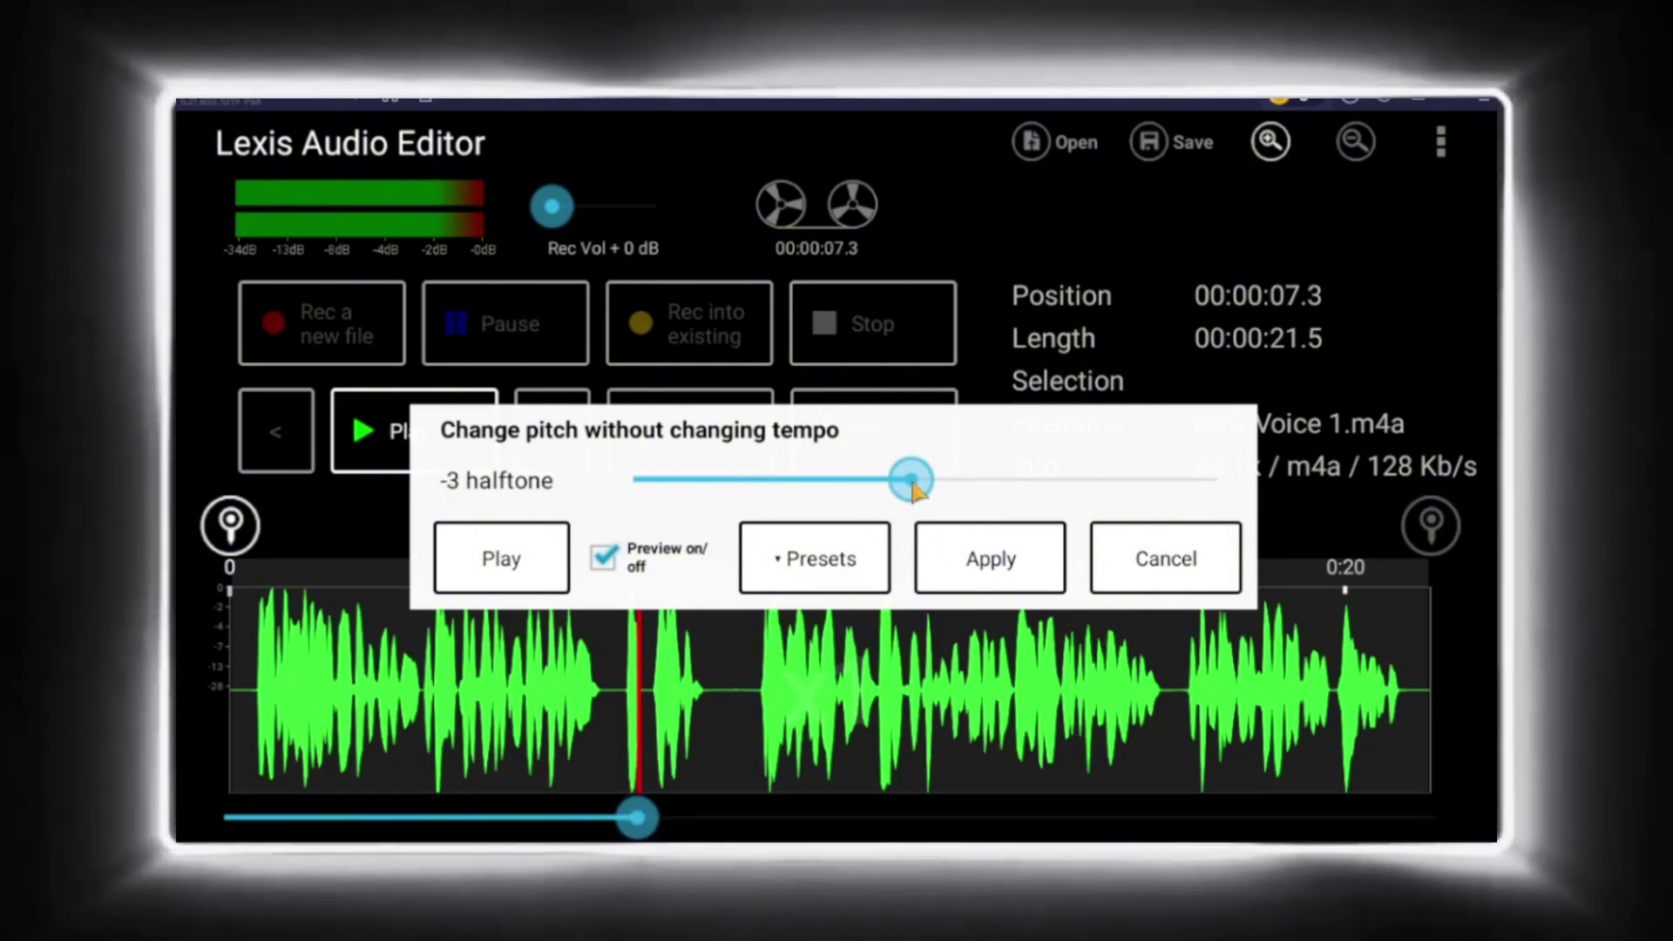
left_click(545, 583)
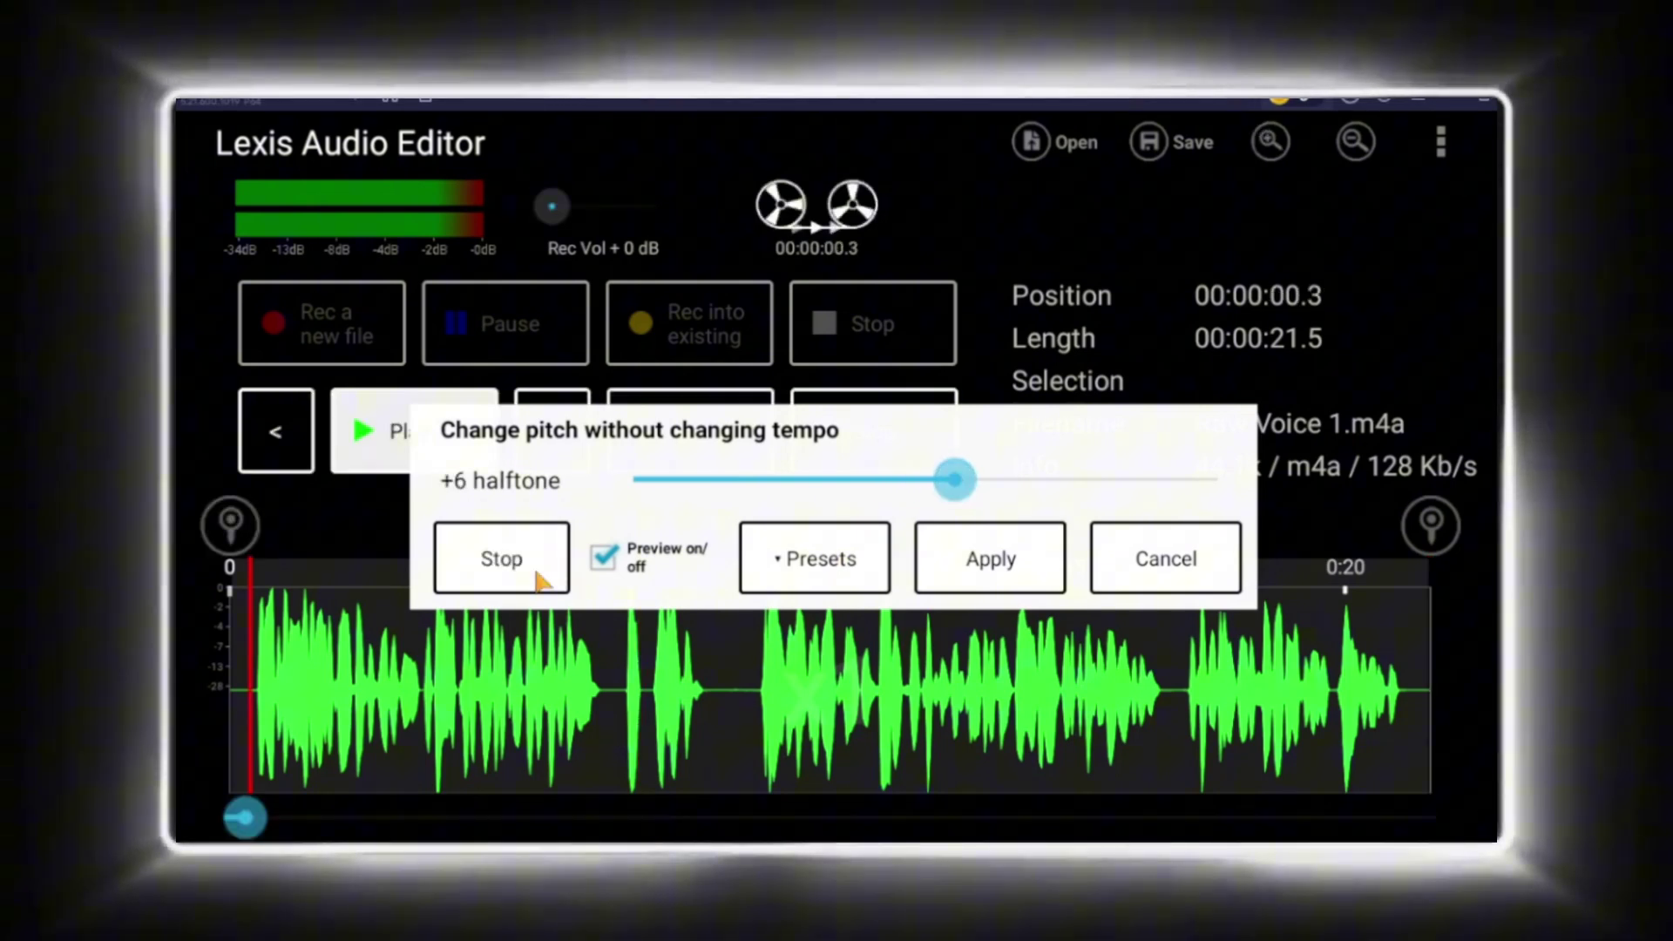
left_click(536, 579)
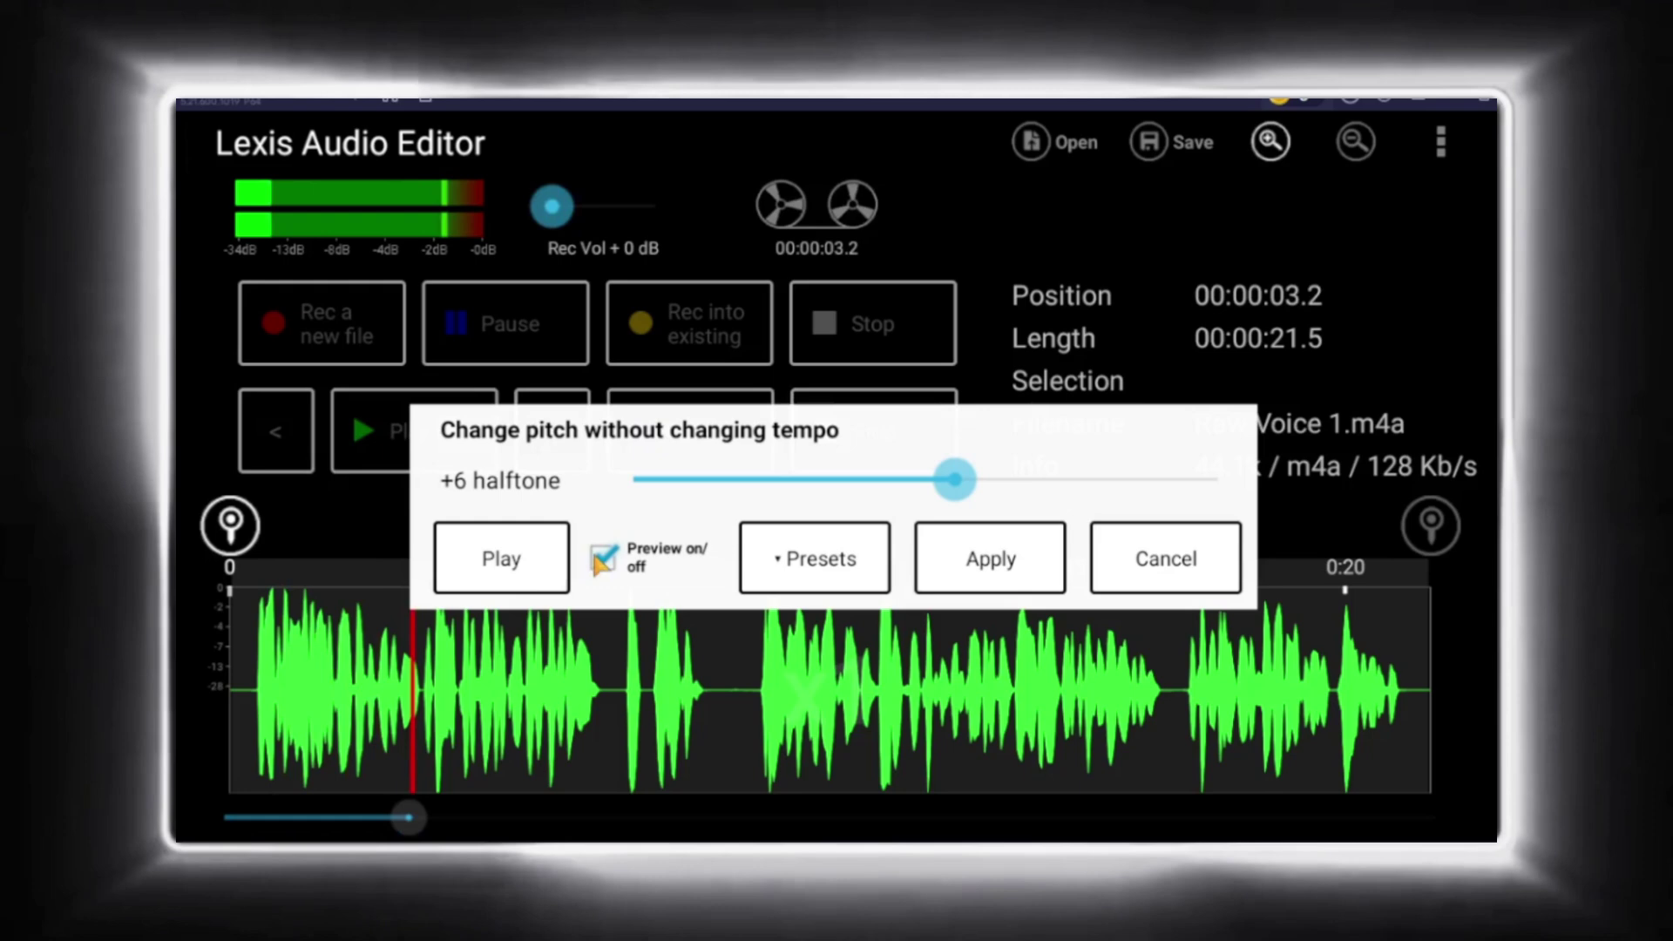
mouse_move(954, 481)
left_mouse_down()
mouse_move(902, 491)
mouse_move(929, 494)
left_mouse_up()
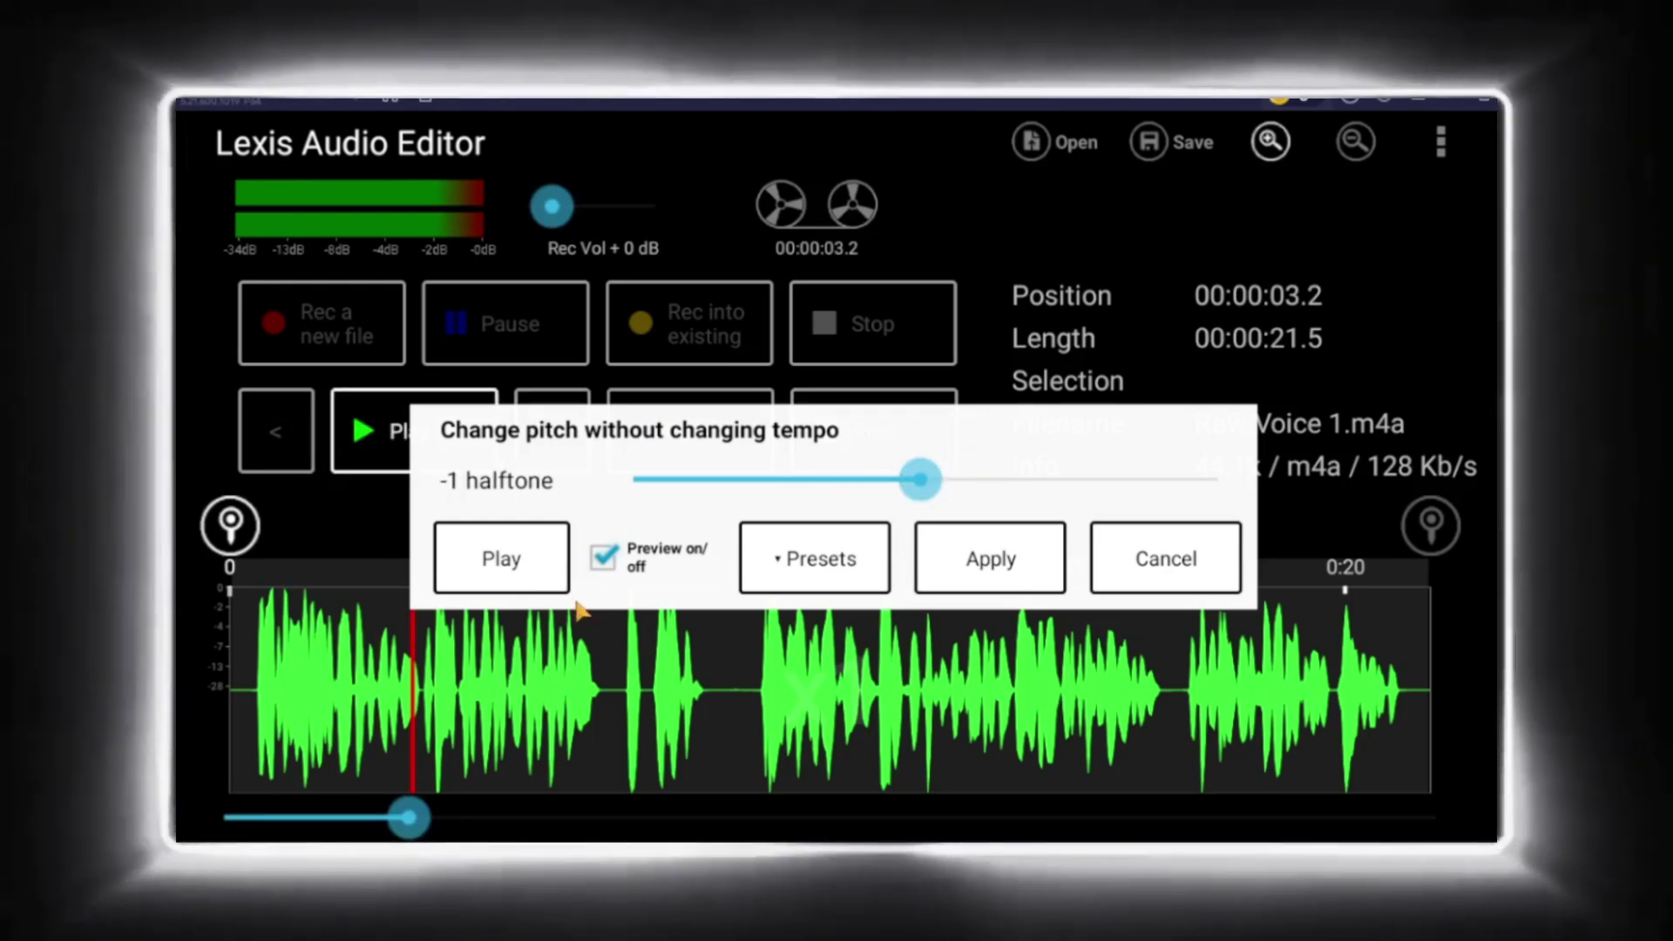
left_click(545, 566)
left_click_drag(882, 481, 927, 485)
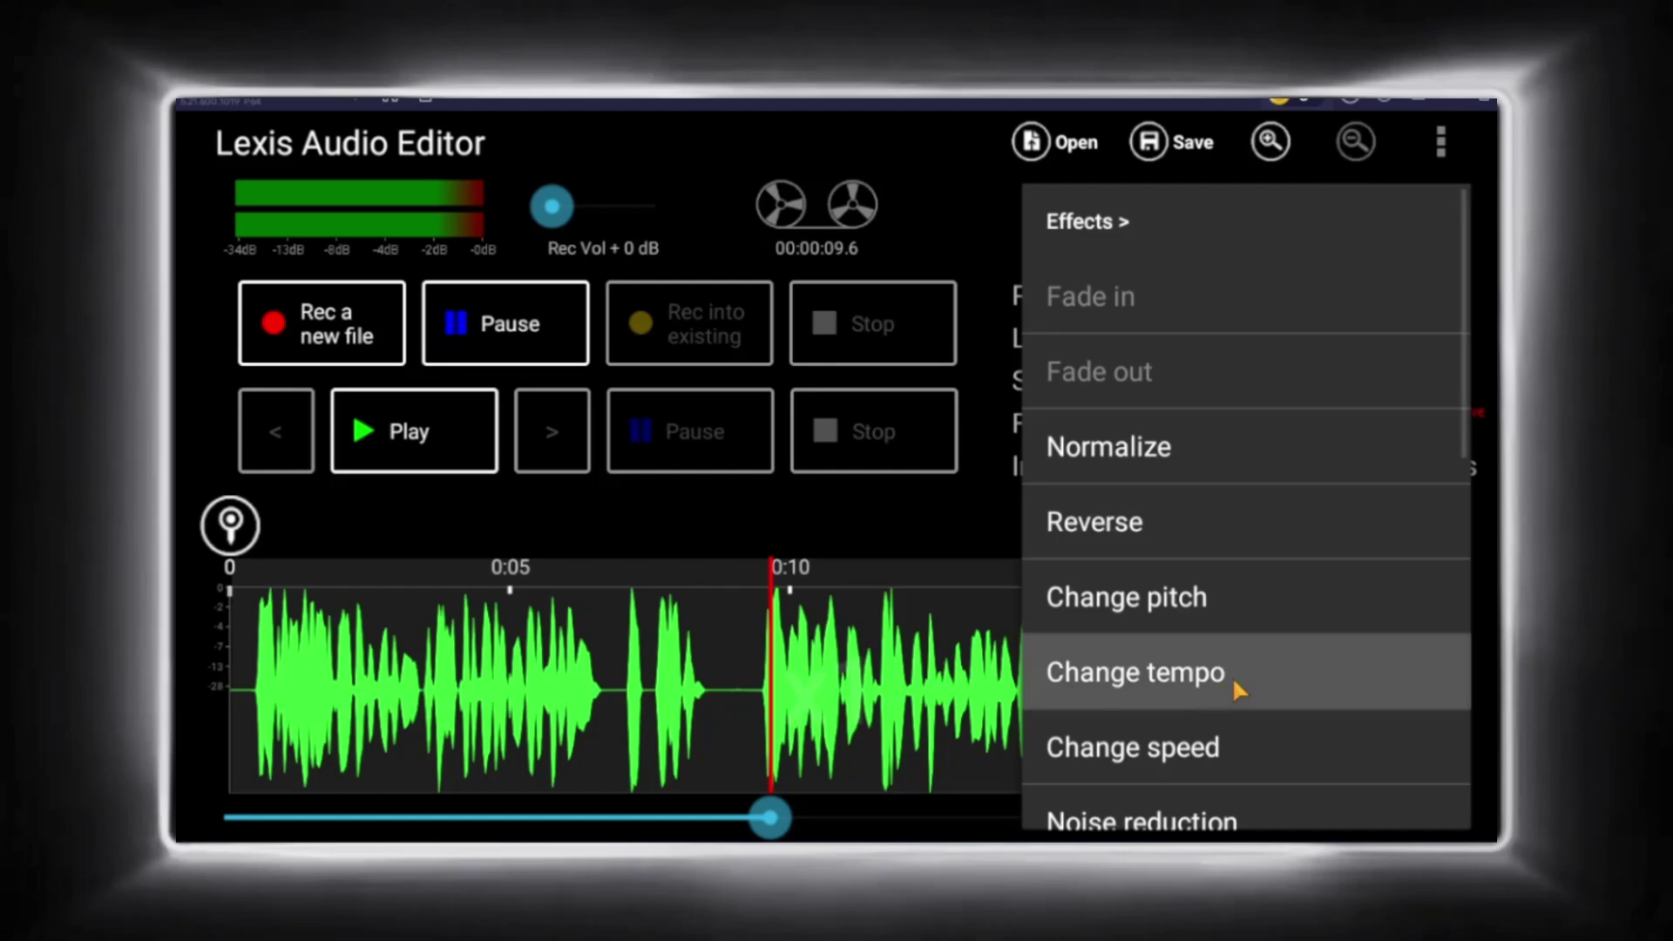
Step: Preview the voiceover with a +6 % tempo change
left_click(1232, 676)
left_click(502, 562)
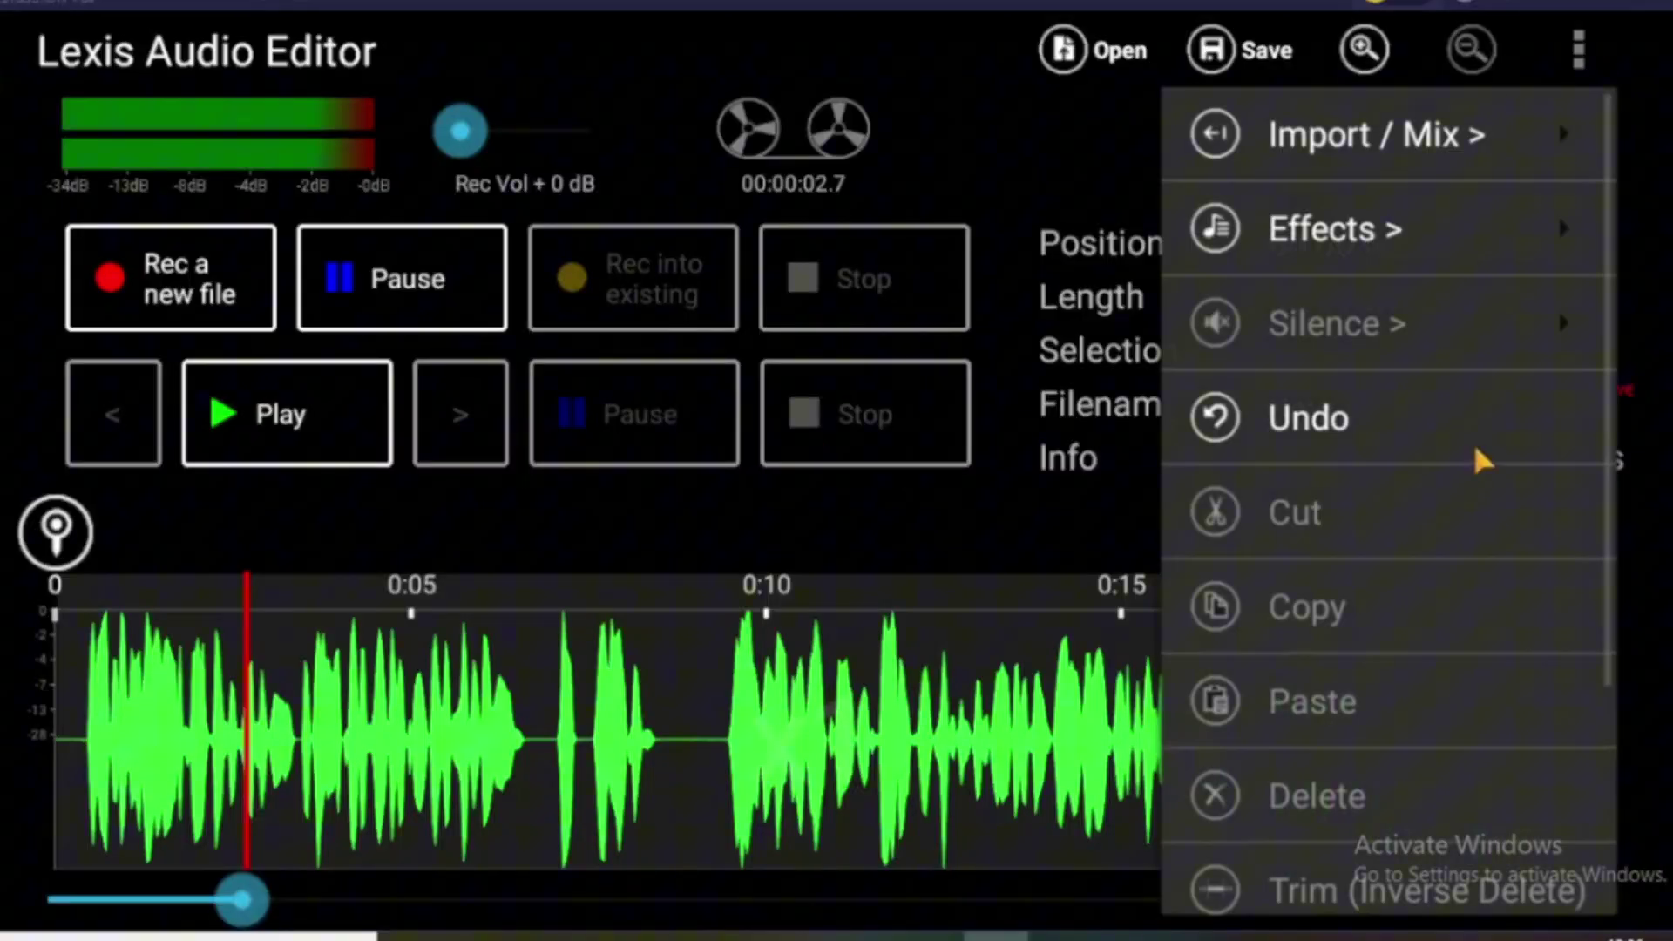
Step: Apply a +1 % speed change, shortening the voiceover to 20.9 seconds
left_click(1429, 261)
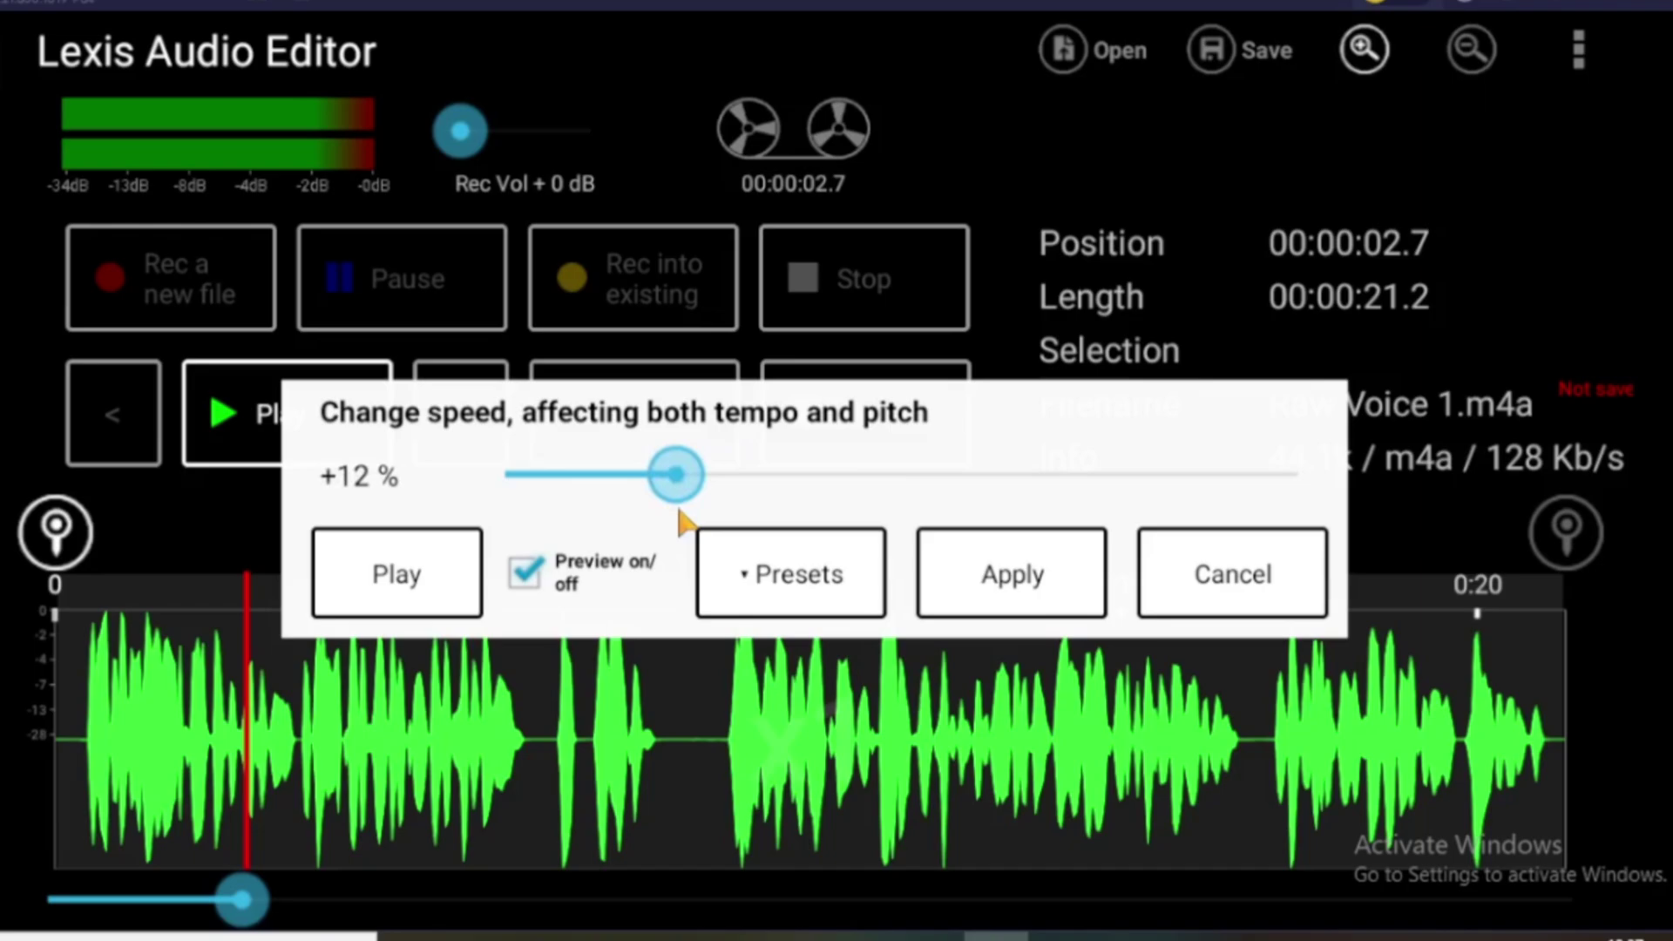
mouse_move(662, 502)
left_mouse_down()
mouse_move(626, 499)
mouse_move(657, 501)
left_mouse_up()
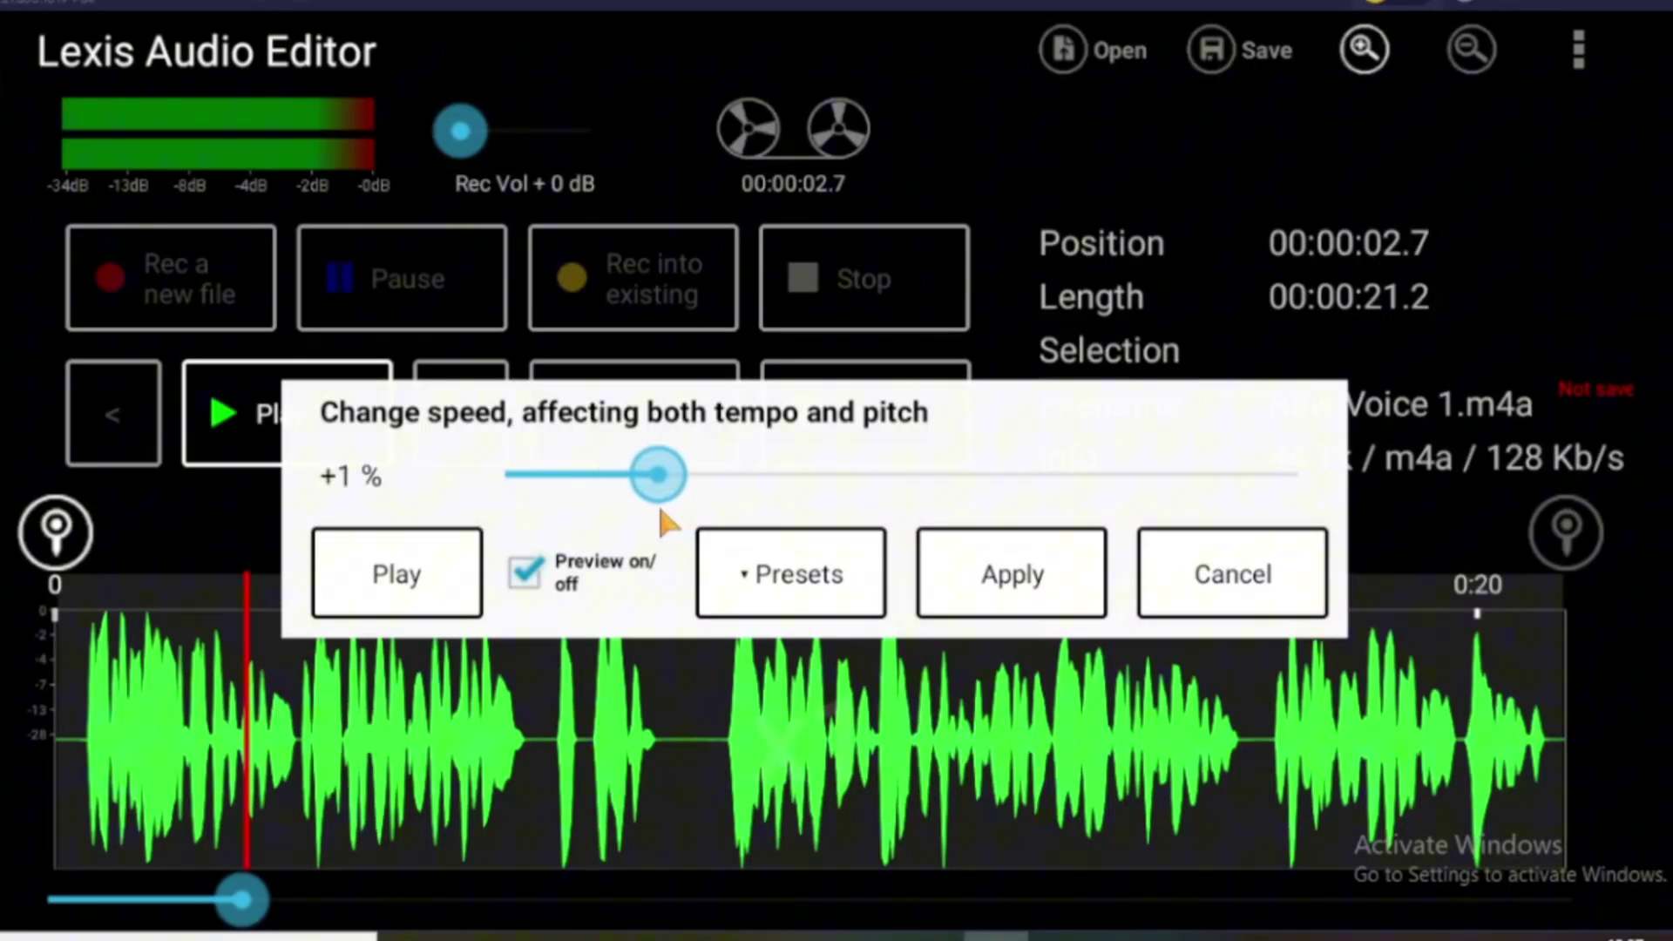
left_click(1002, 588)
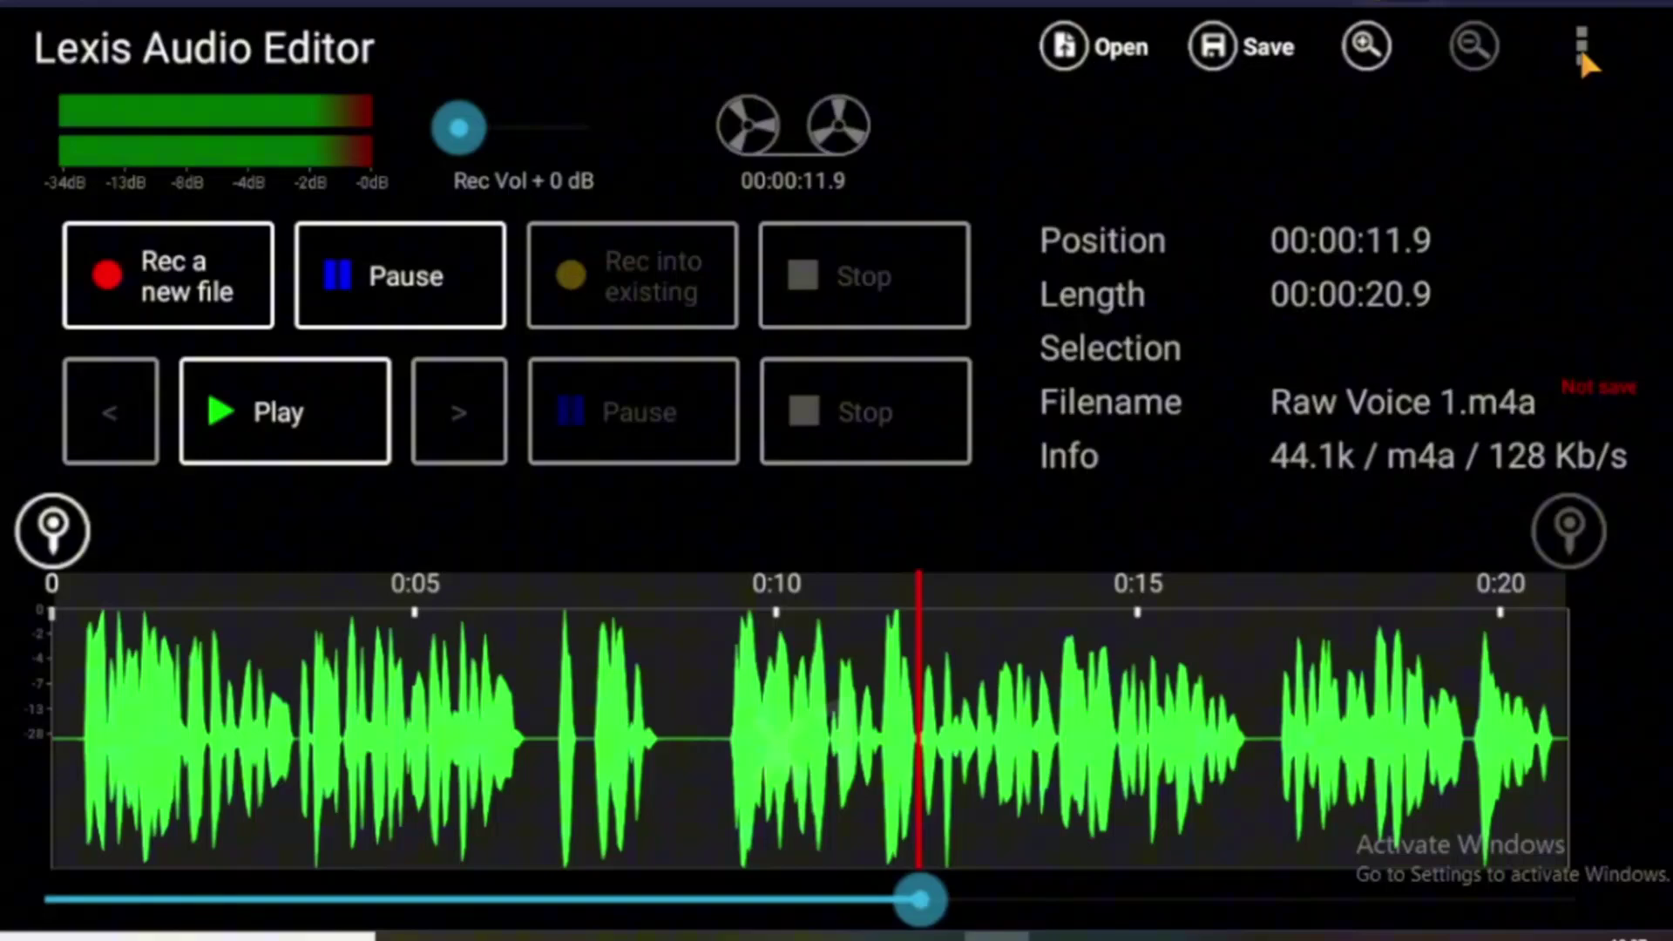
Step: Open the Equalizer from the Effects list
left_click(1579, 50)
left_click(1393, 241)
scroll(1303, 534, "down", 5)
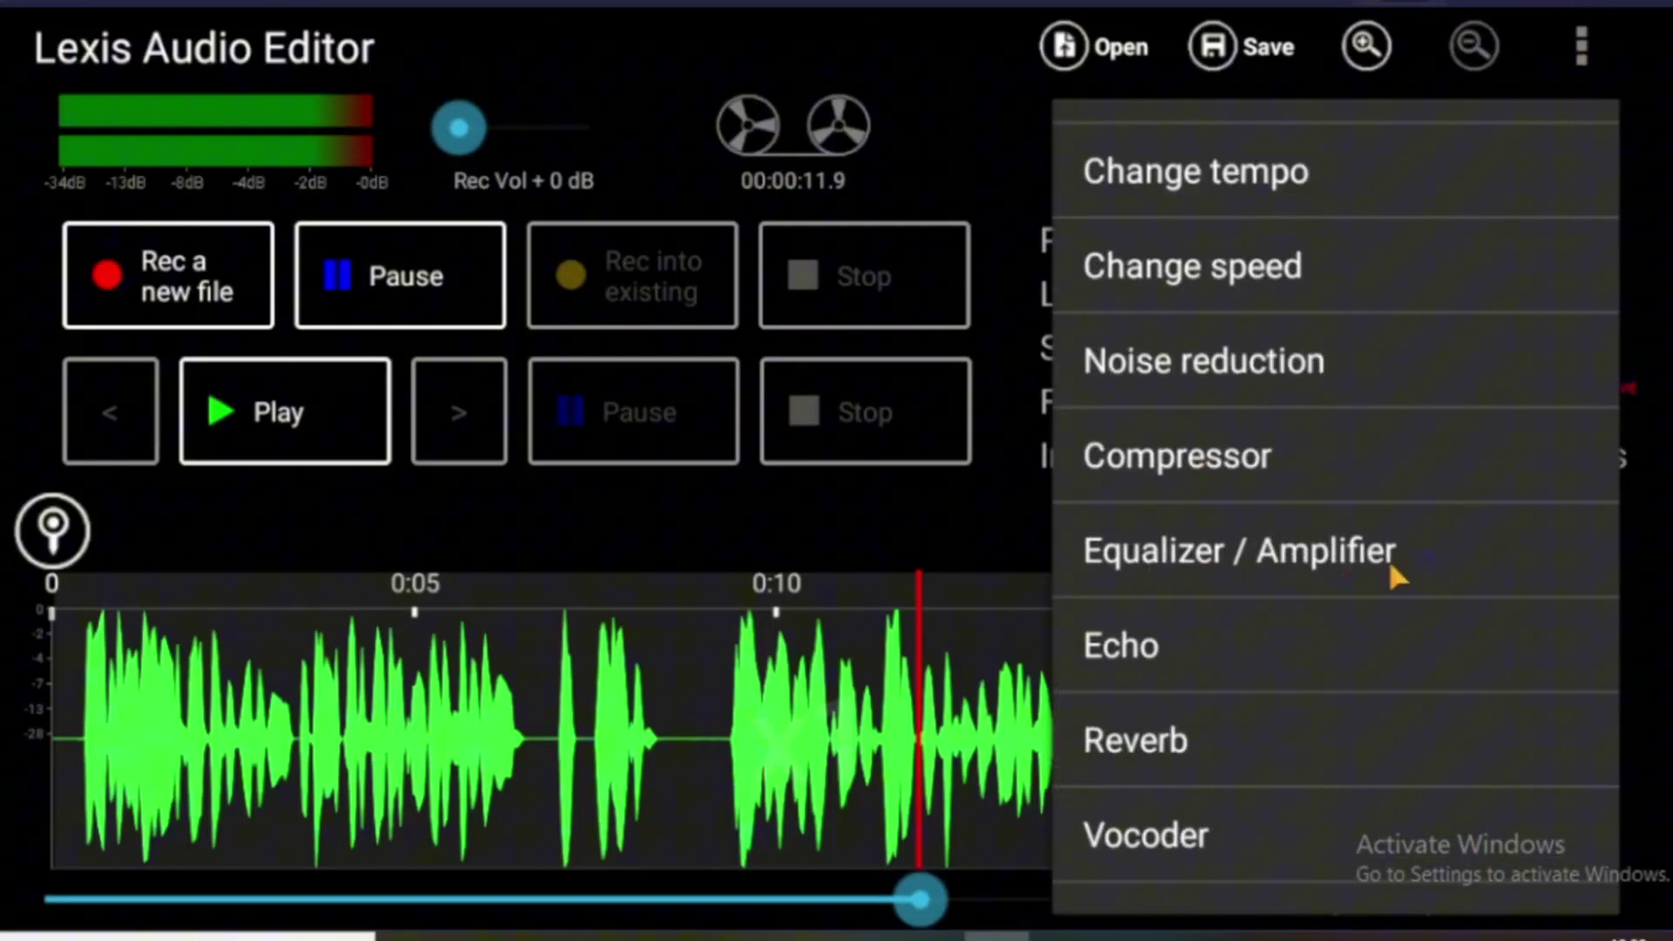
left_click(1359, 551)
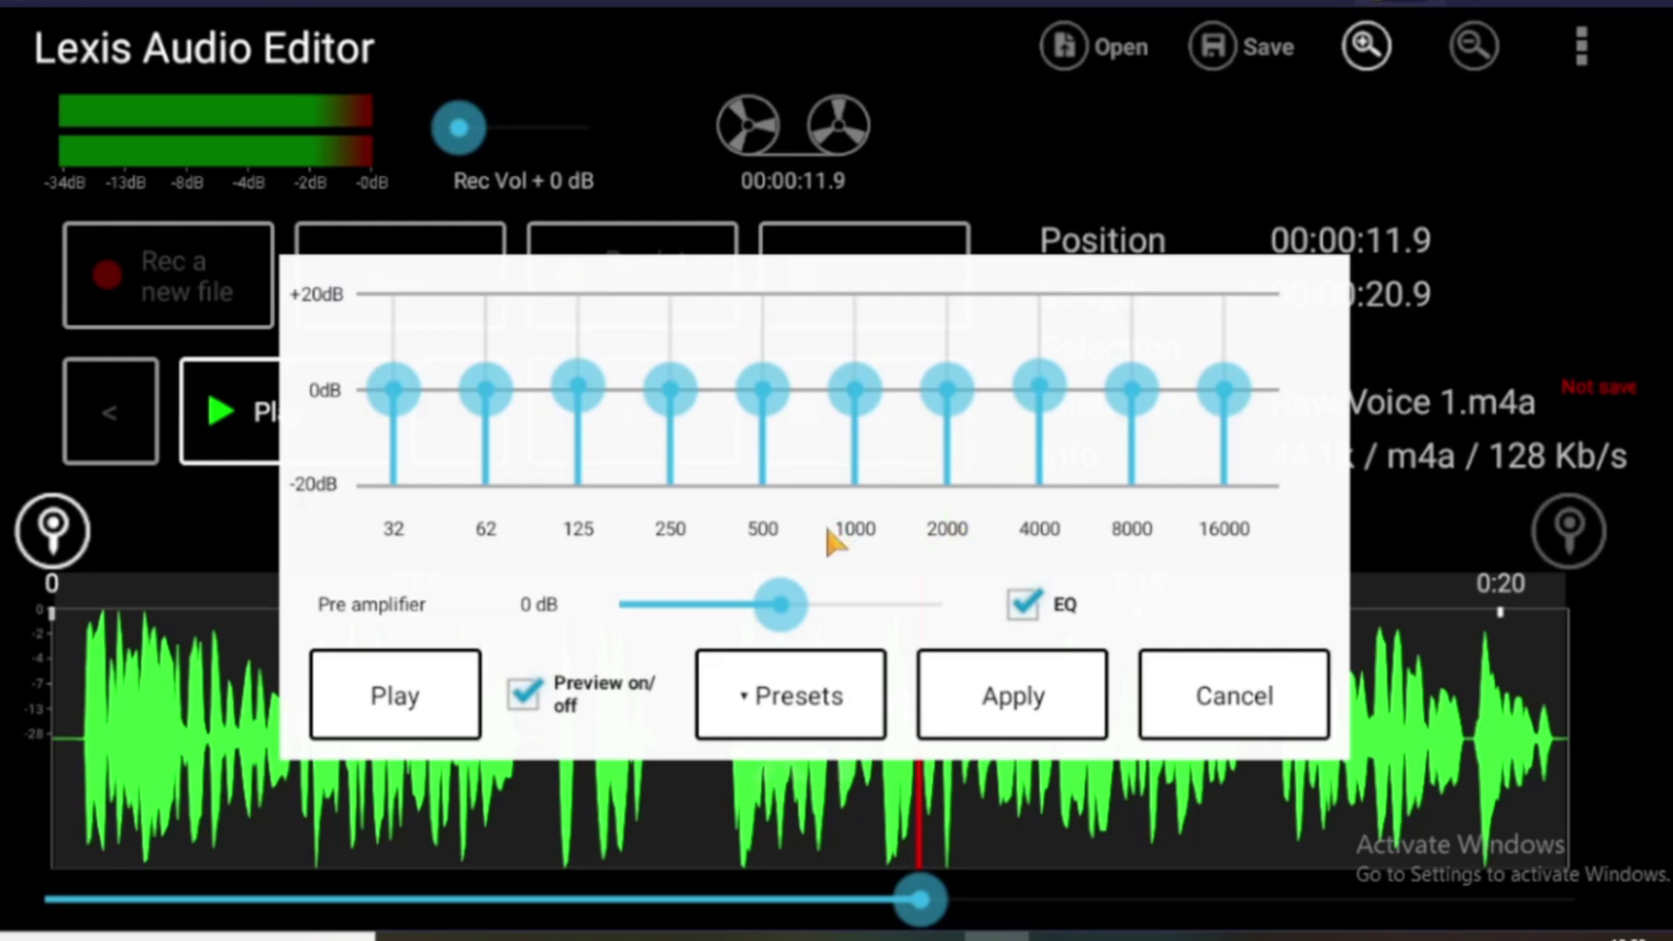
Step: Preview the voice with EQ off, then enable EQ and preview through it
left_click(1021, 605)
left_click(374, 727)
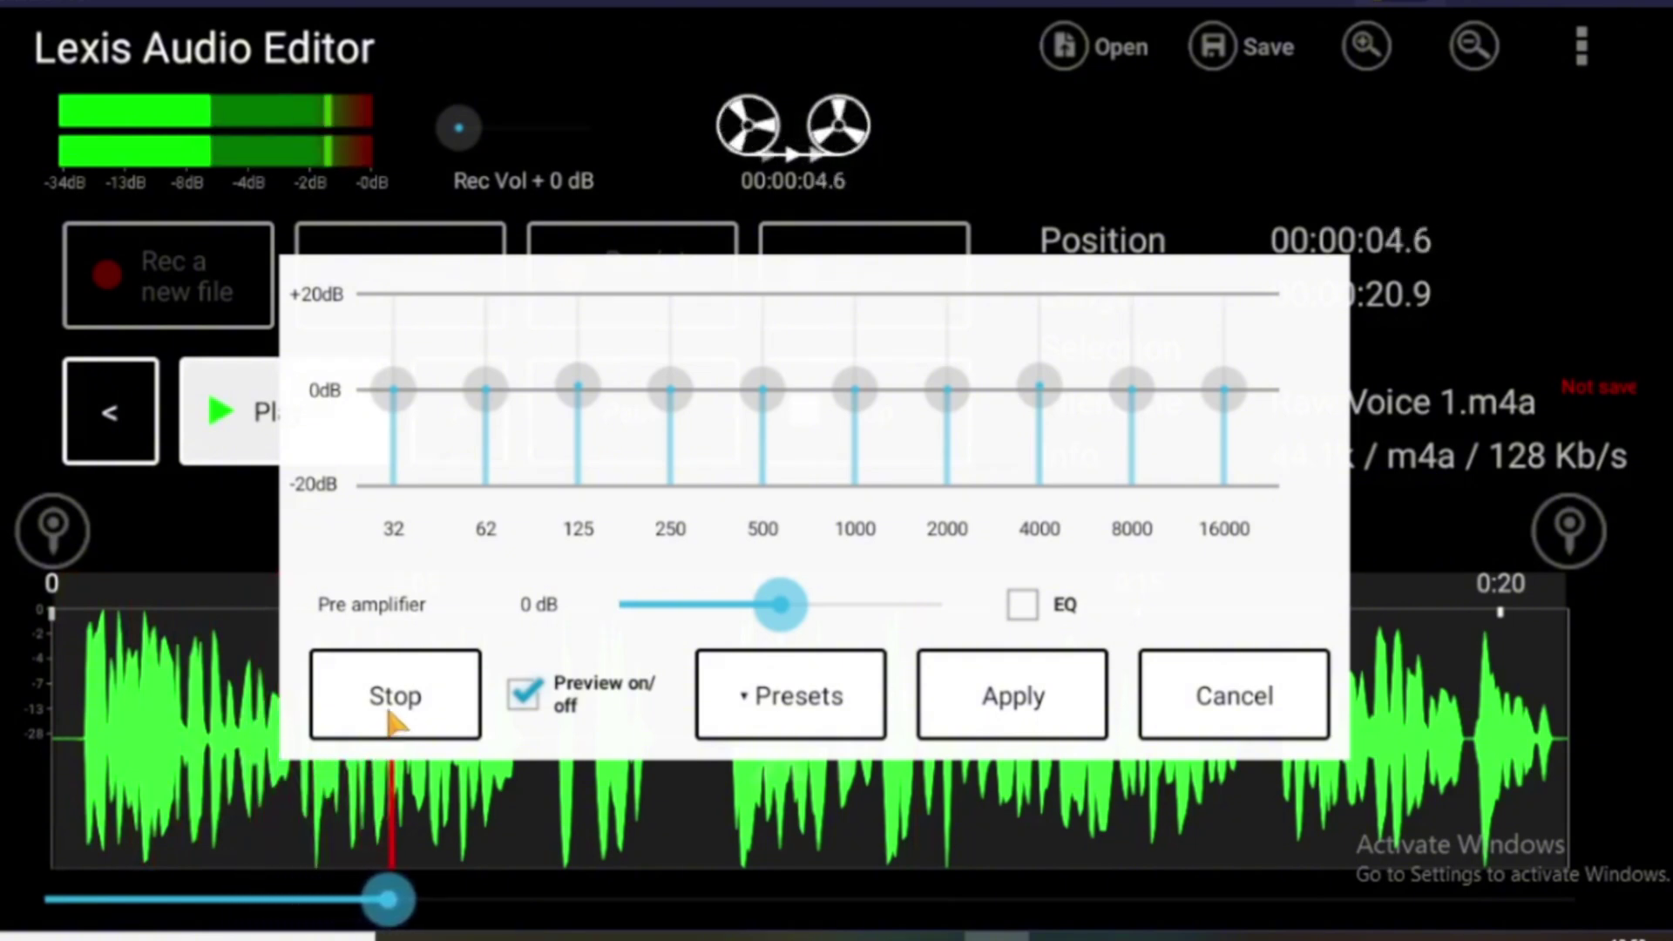
left_click(392, 713)
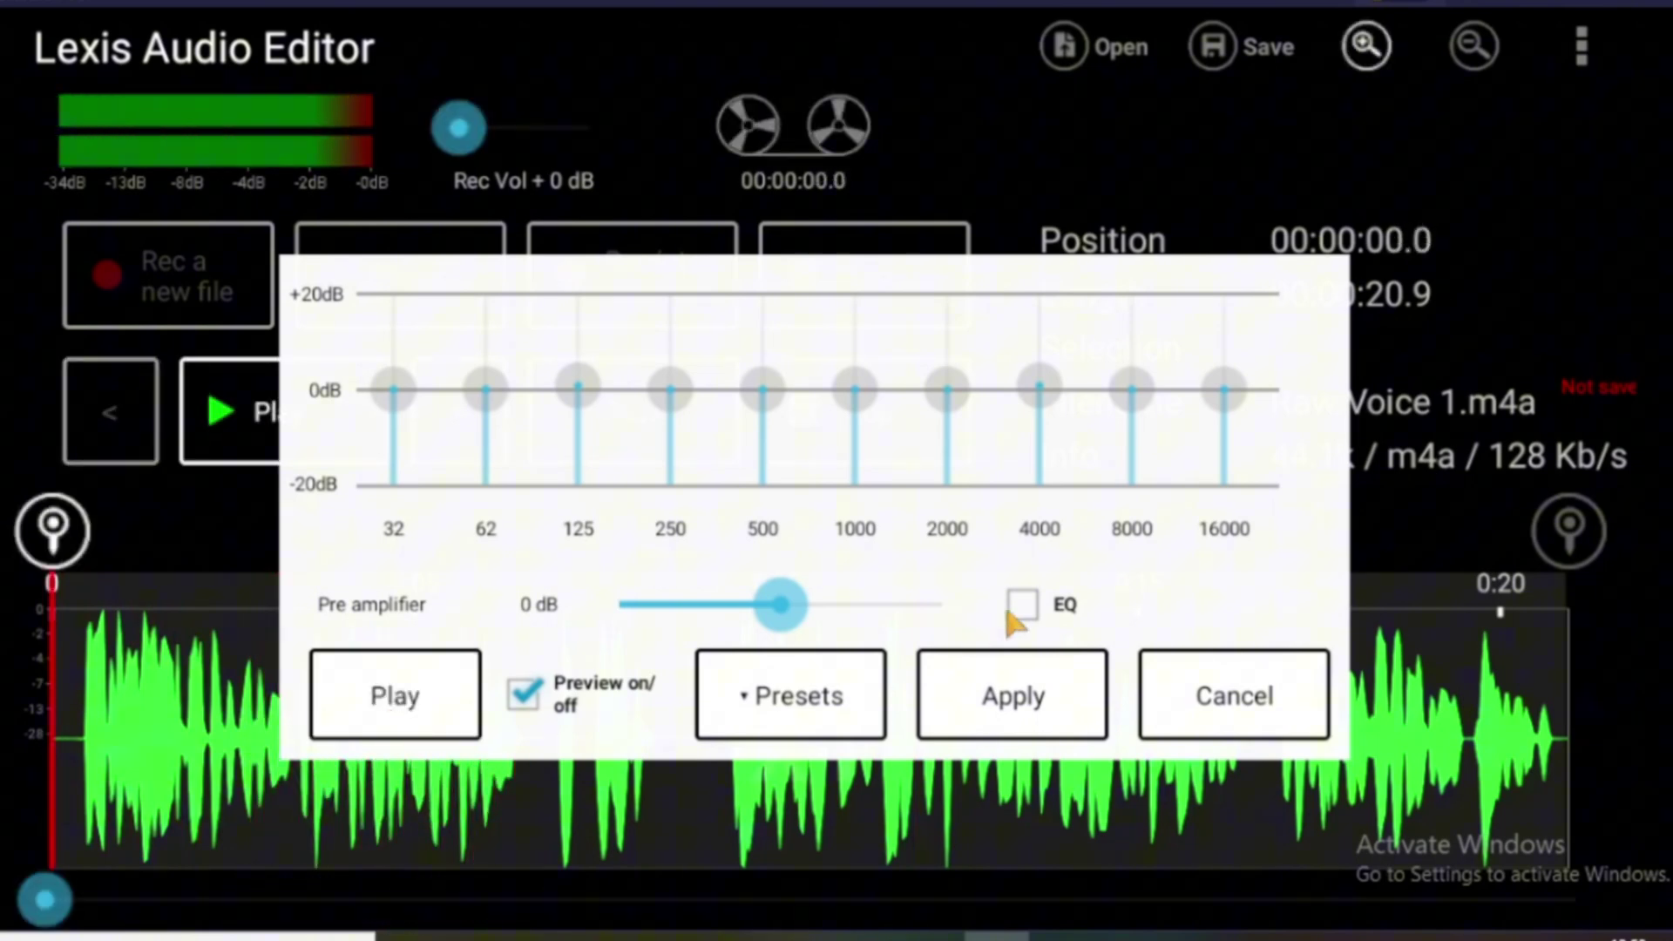
left_click(1021, 604)
left_click(422, 695)
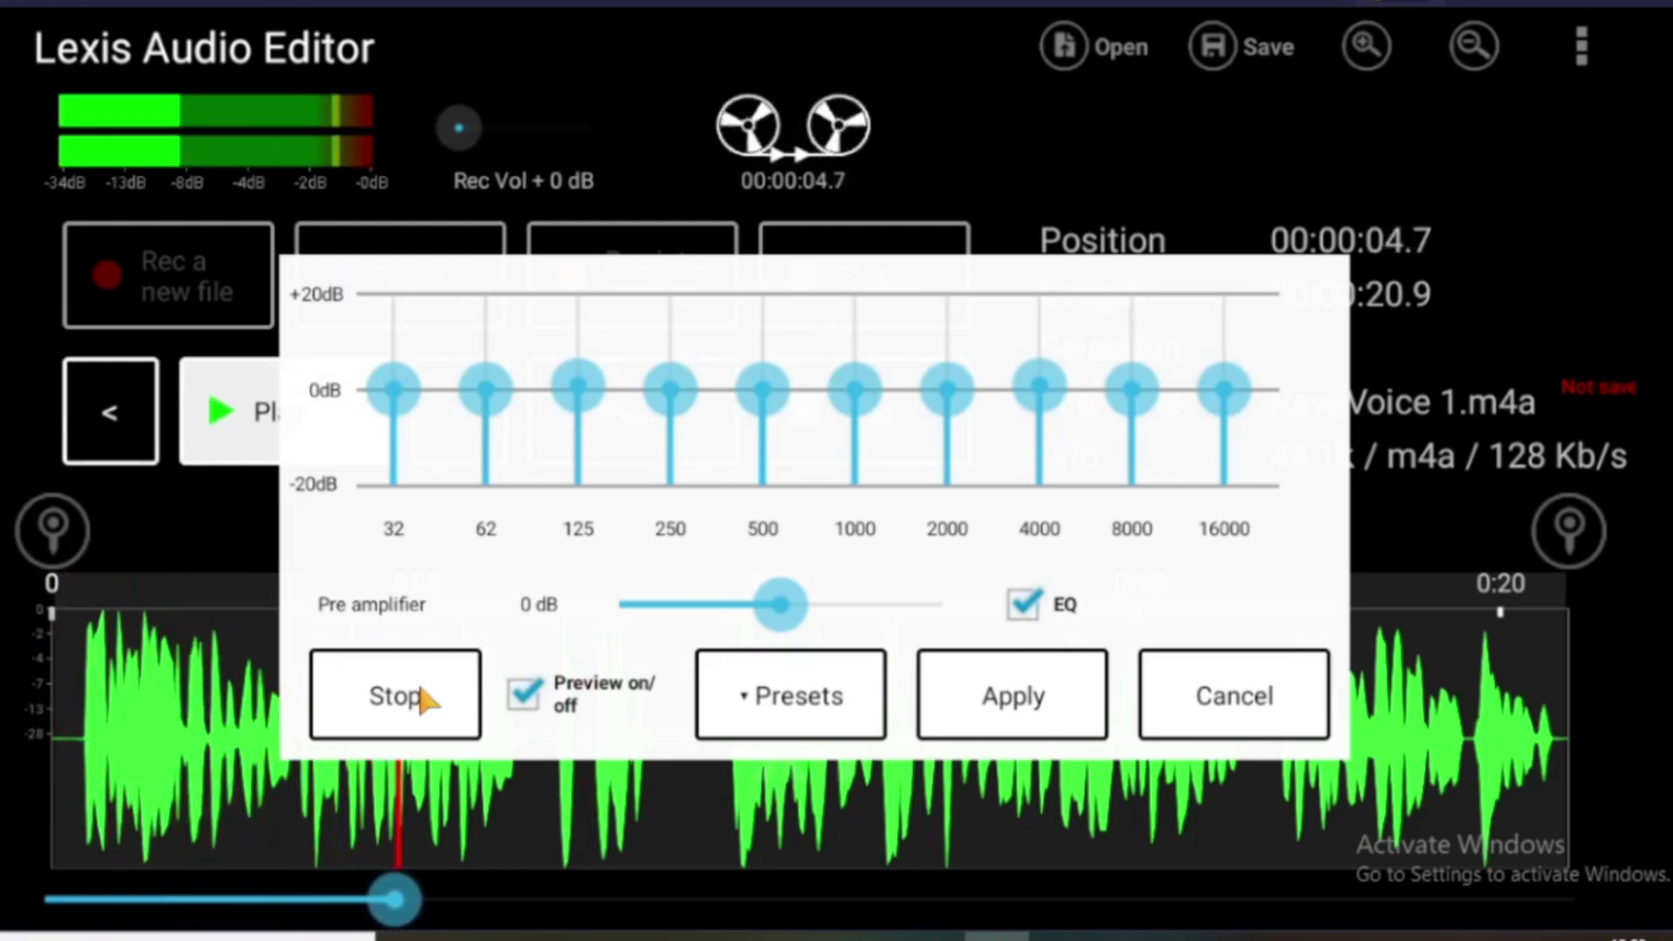
Step: Boost the 32/62 Hz and 8k/16k Hz bands and cut 500–1000 Hz
left_click(424, 697)
left_click(394, 399)
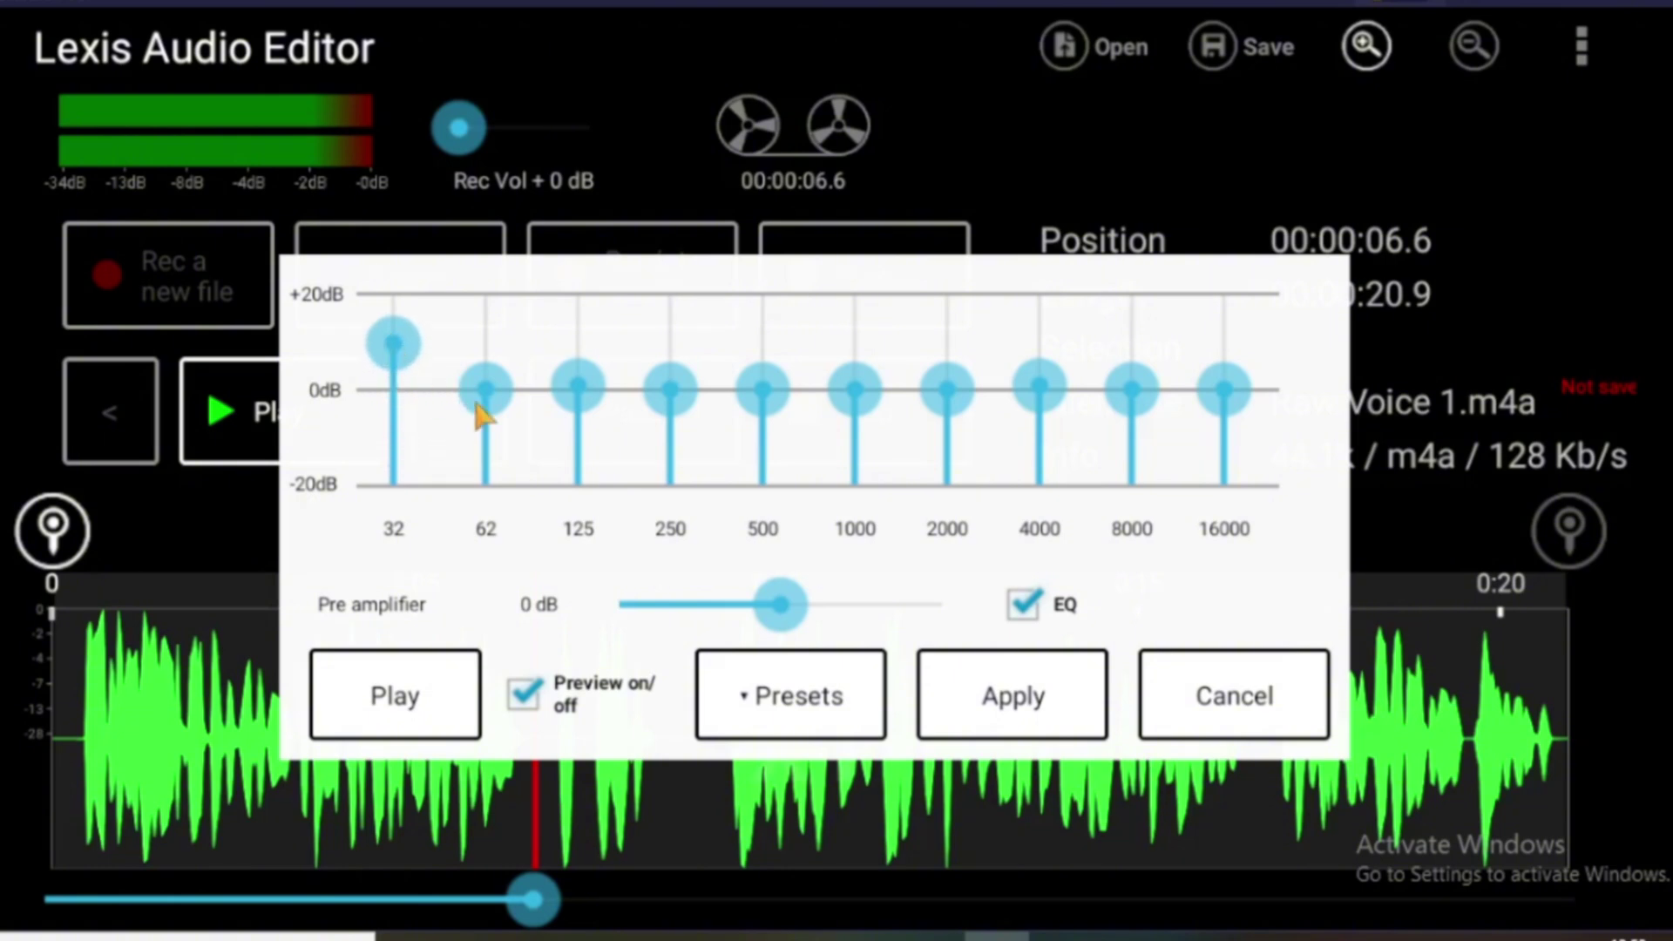
left_click_drag(1231, 396, 1227, 340)
left_click(1141, 386)
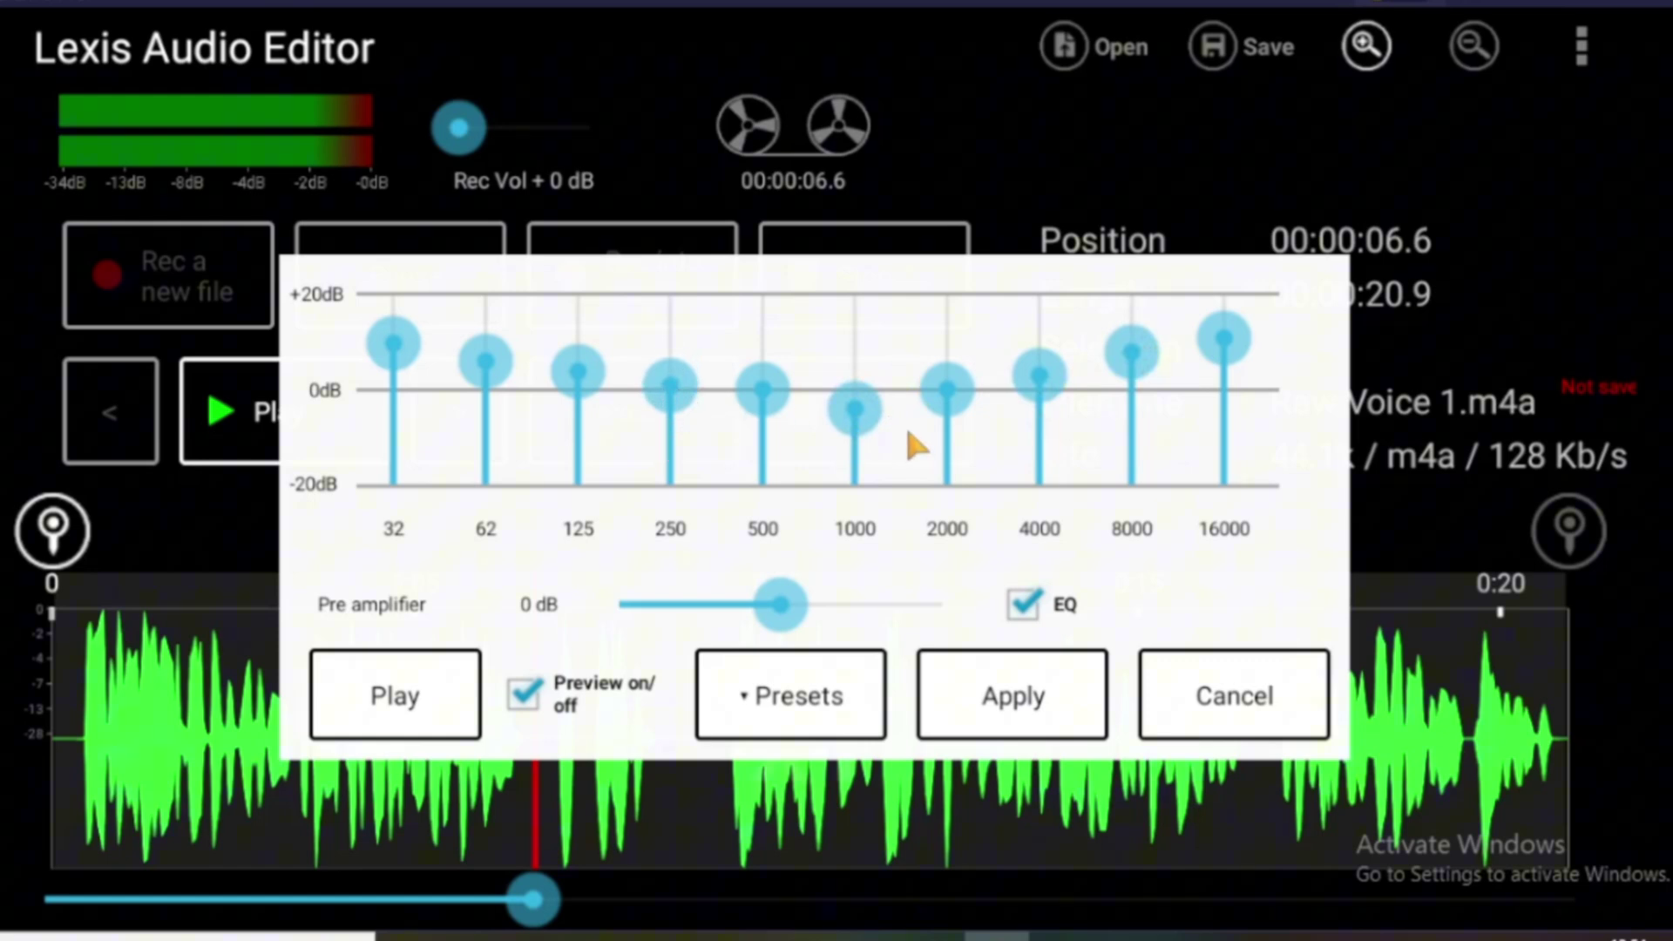
Step: Preview the new EQ curve, bypassing and re-enabling EQ to compare
left_click(402, 697)
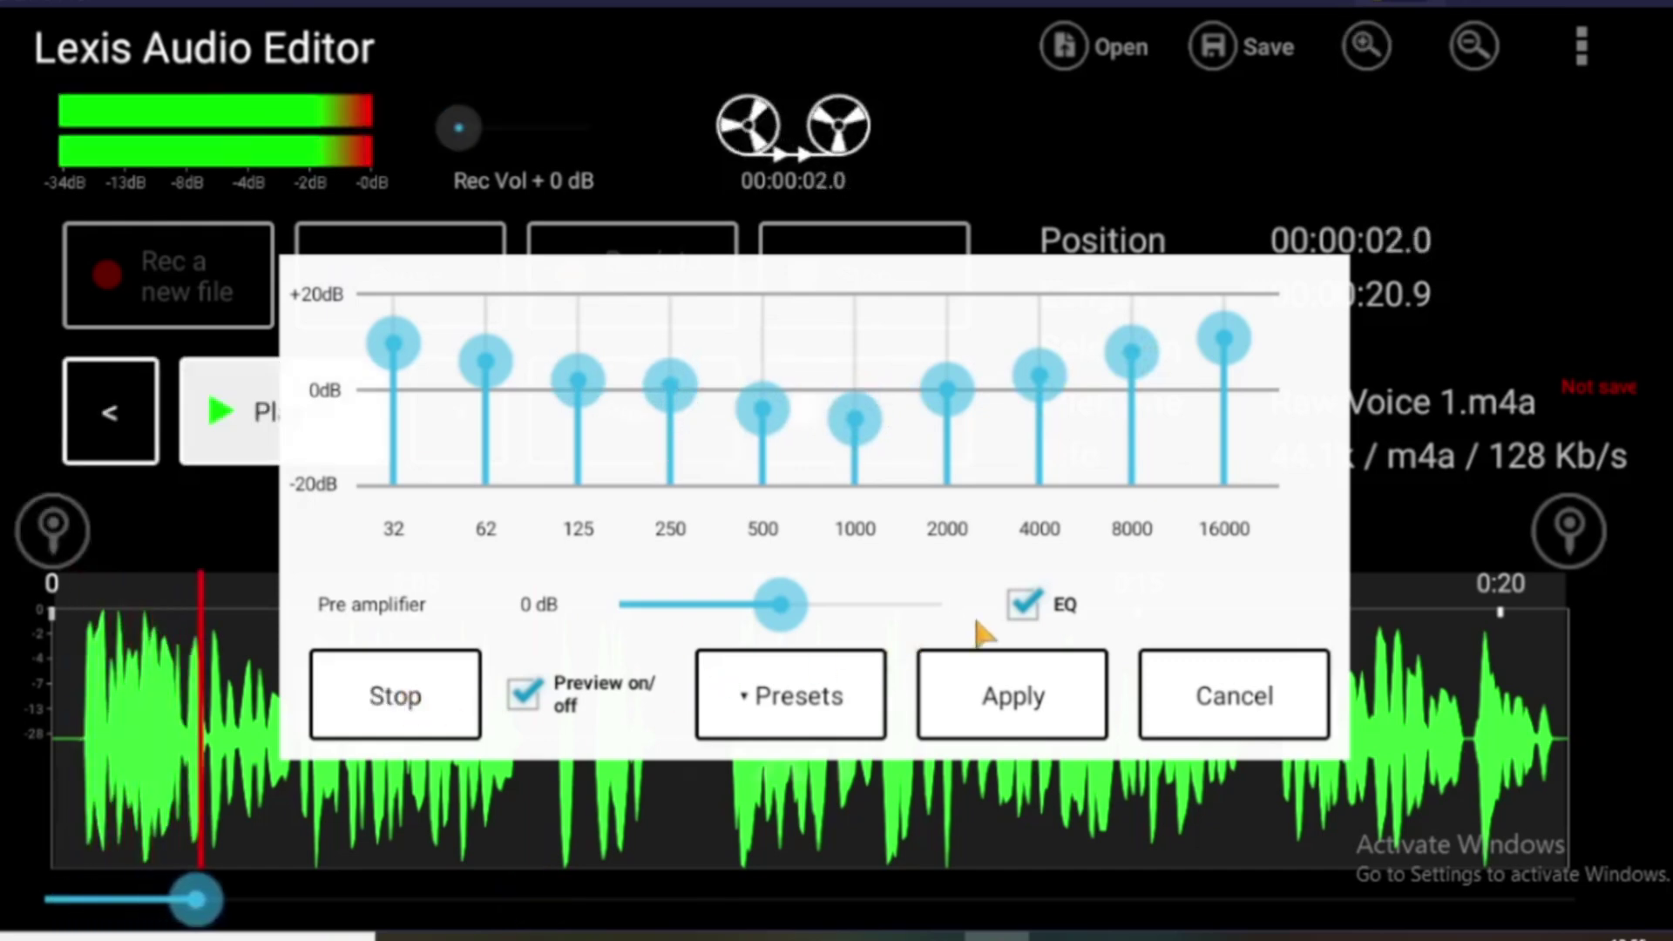
left_click(1029, 608)
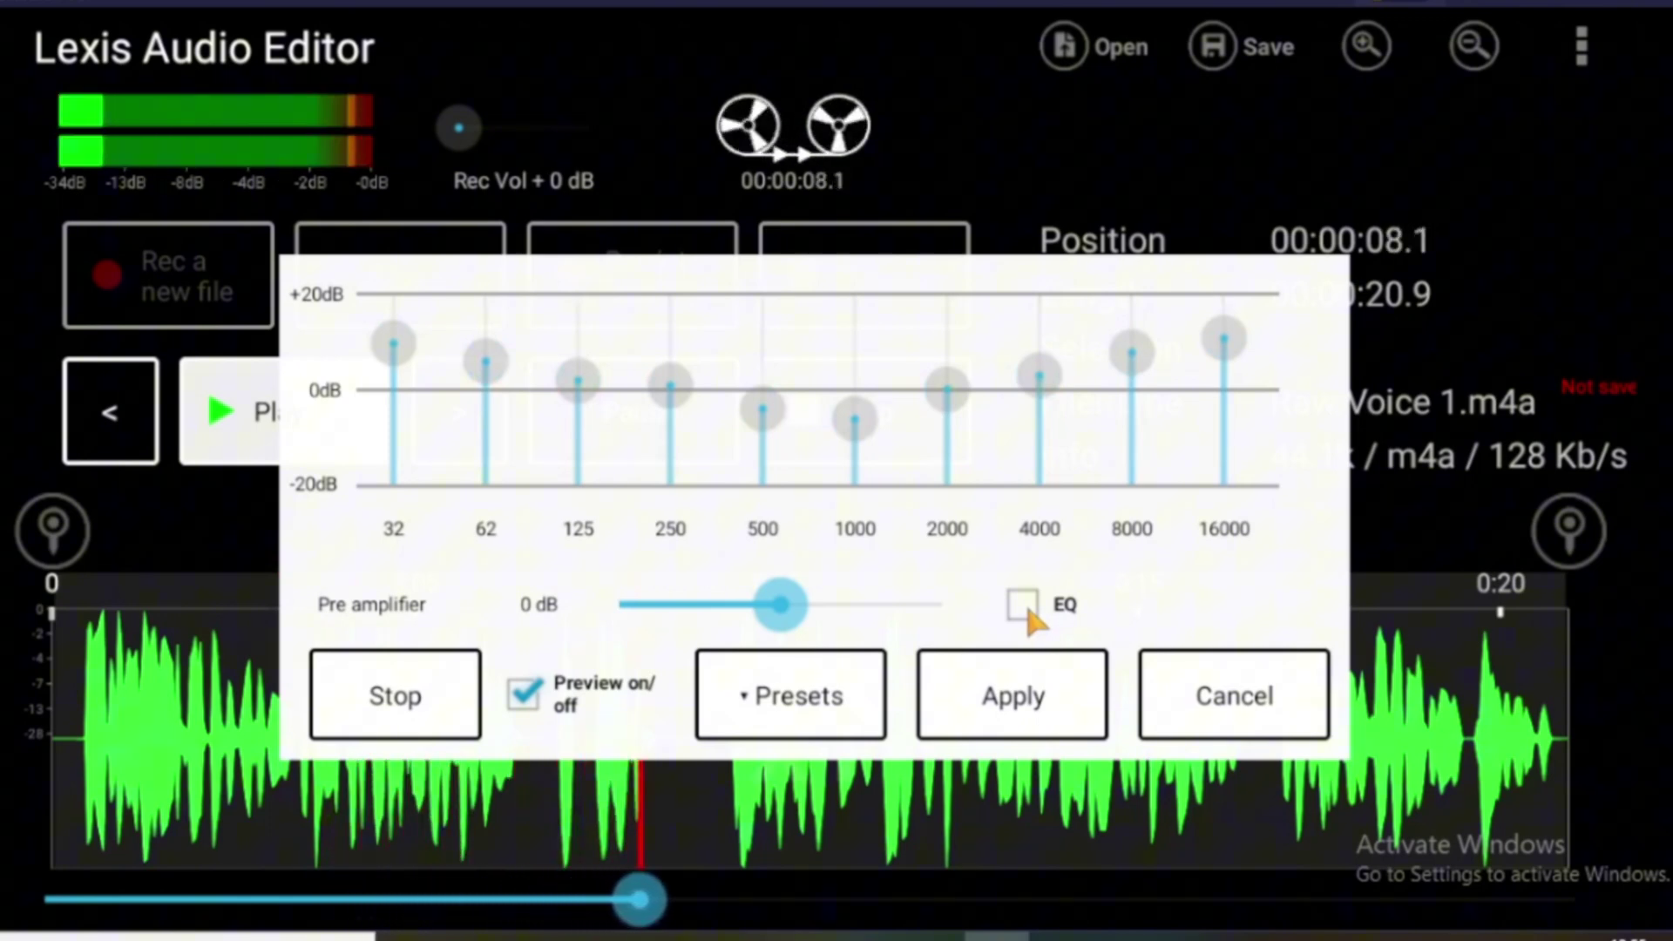
left_click(1027, 608)
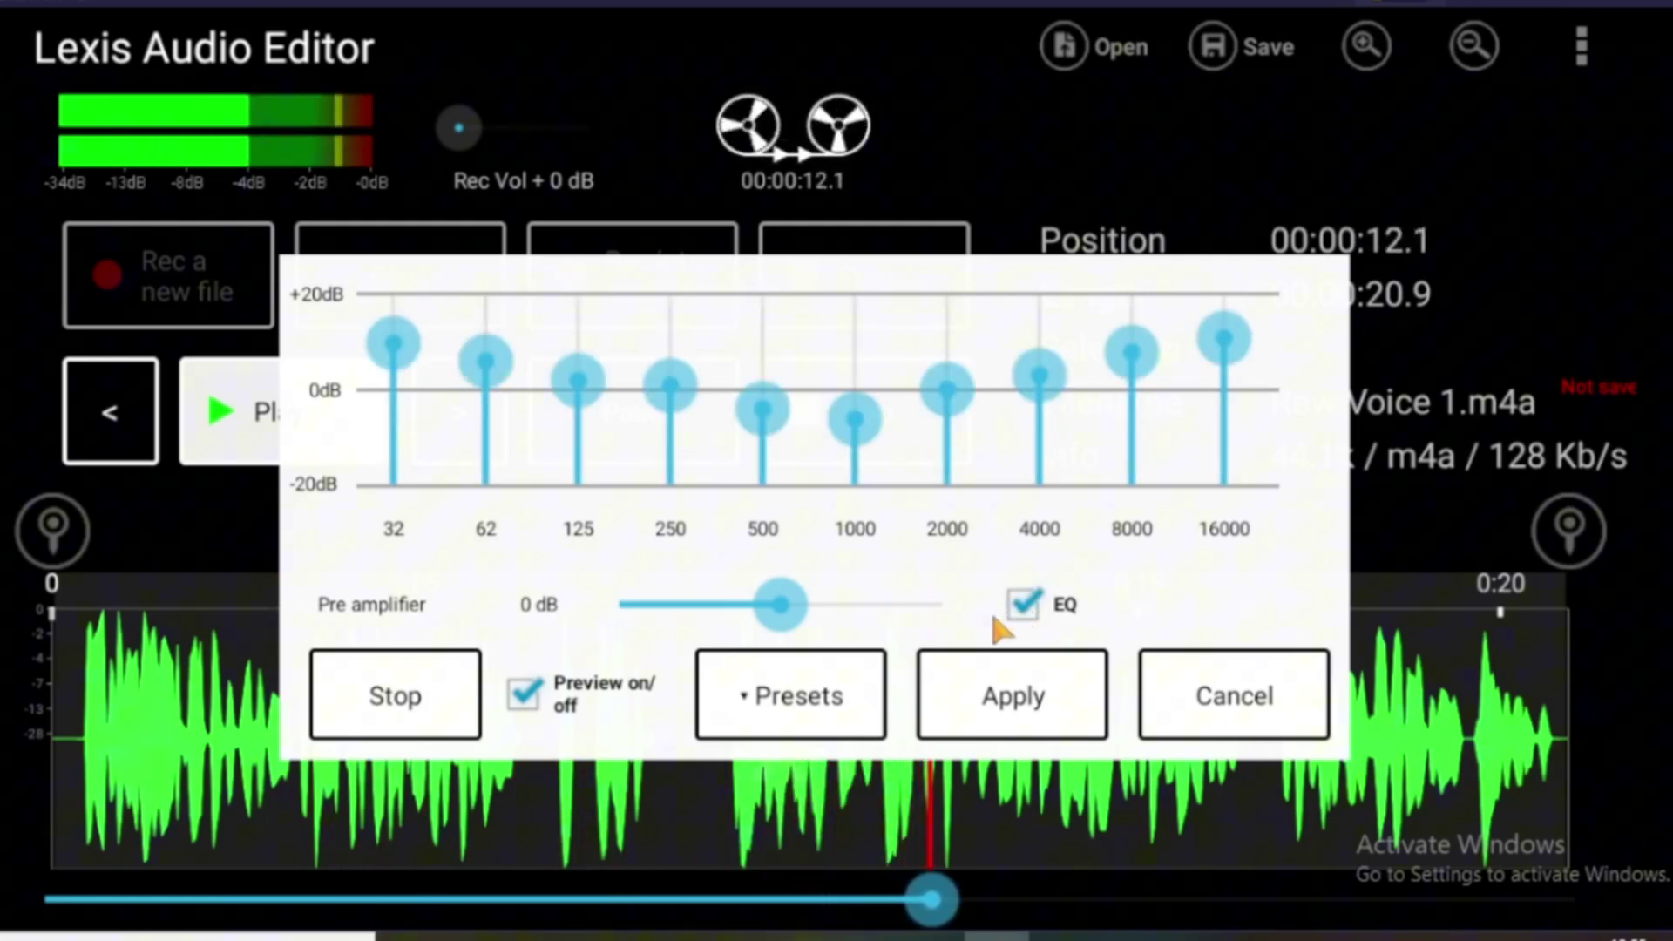
left_click(414, 697)
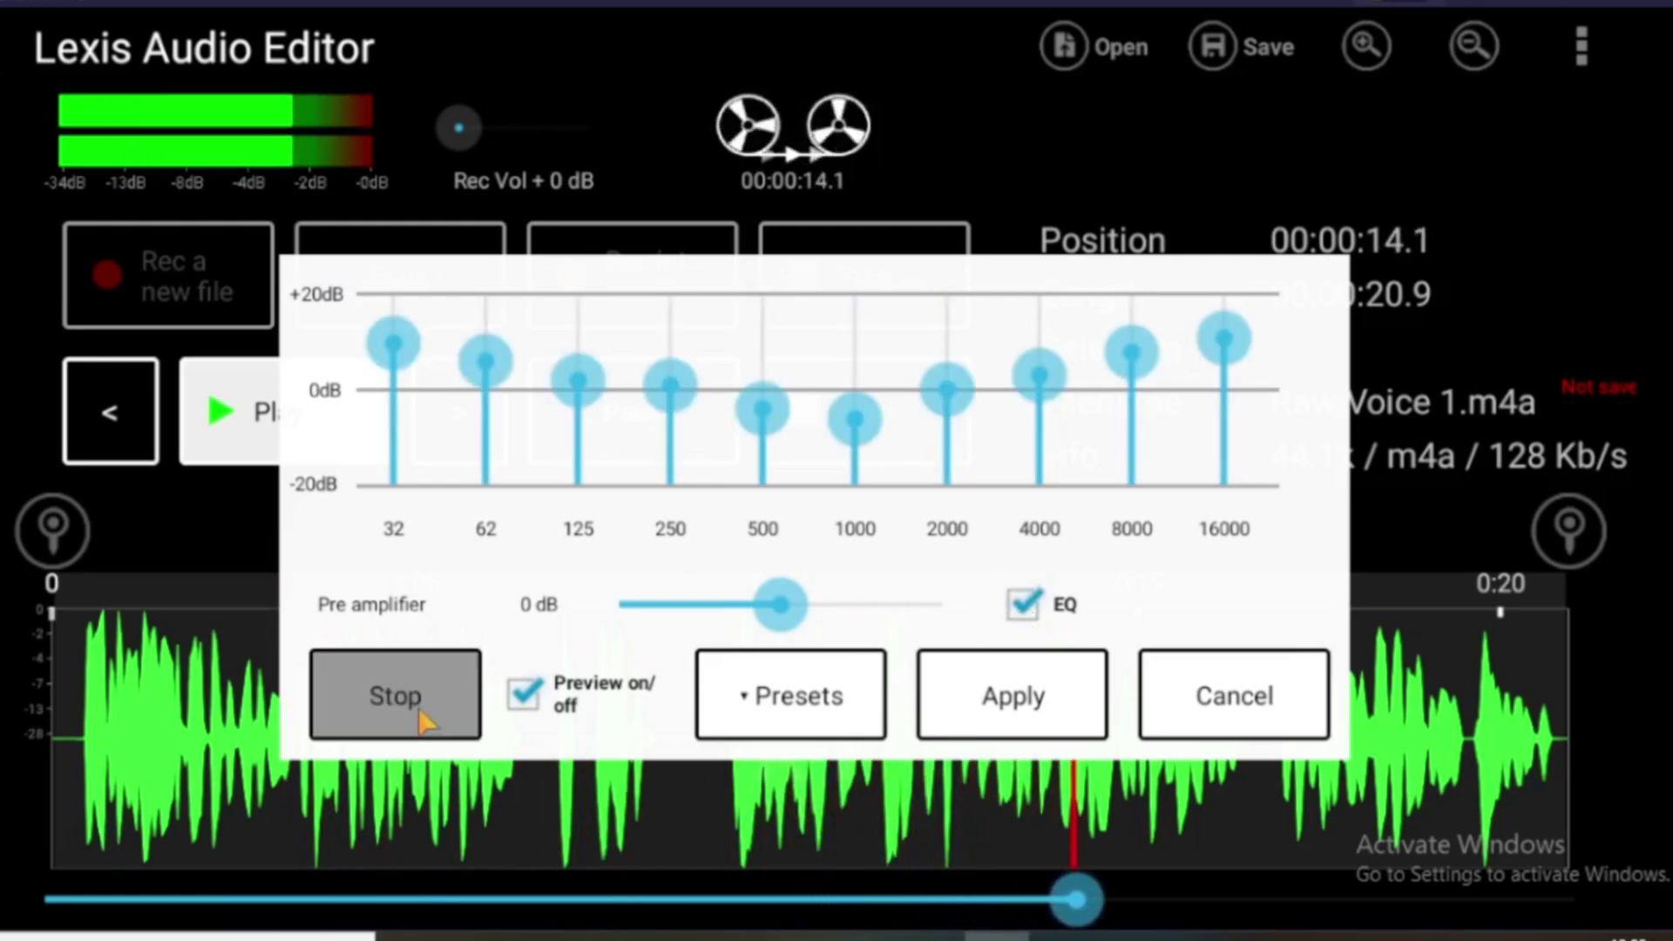
Step: Load the Gessang 1 equalizer preset from My Presets
left_click(748, 714)
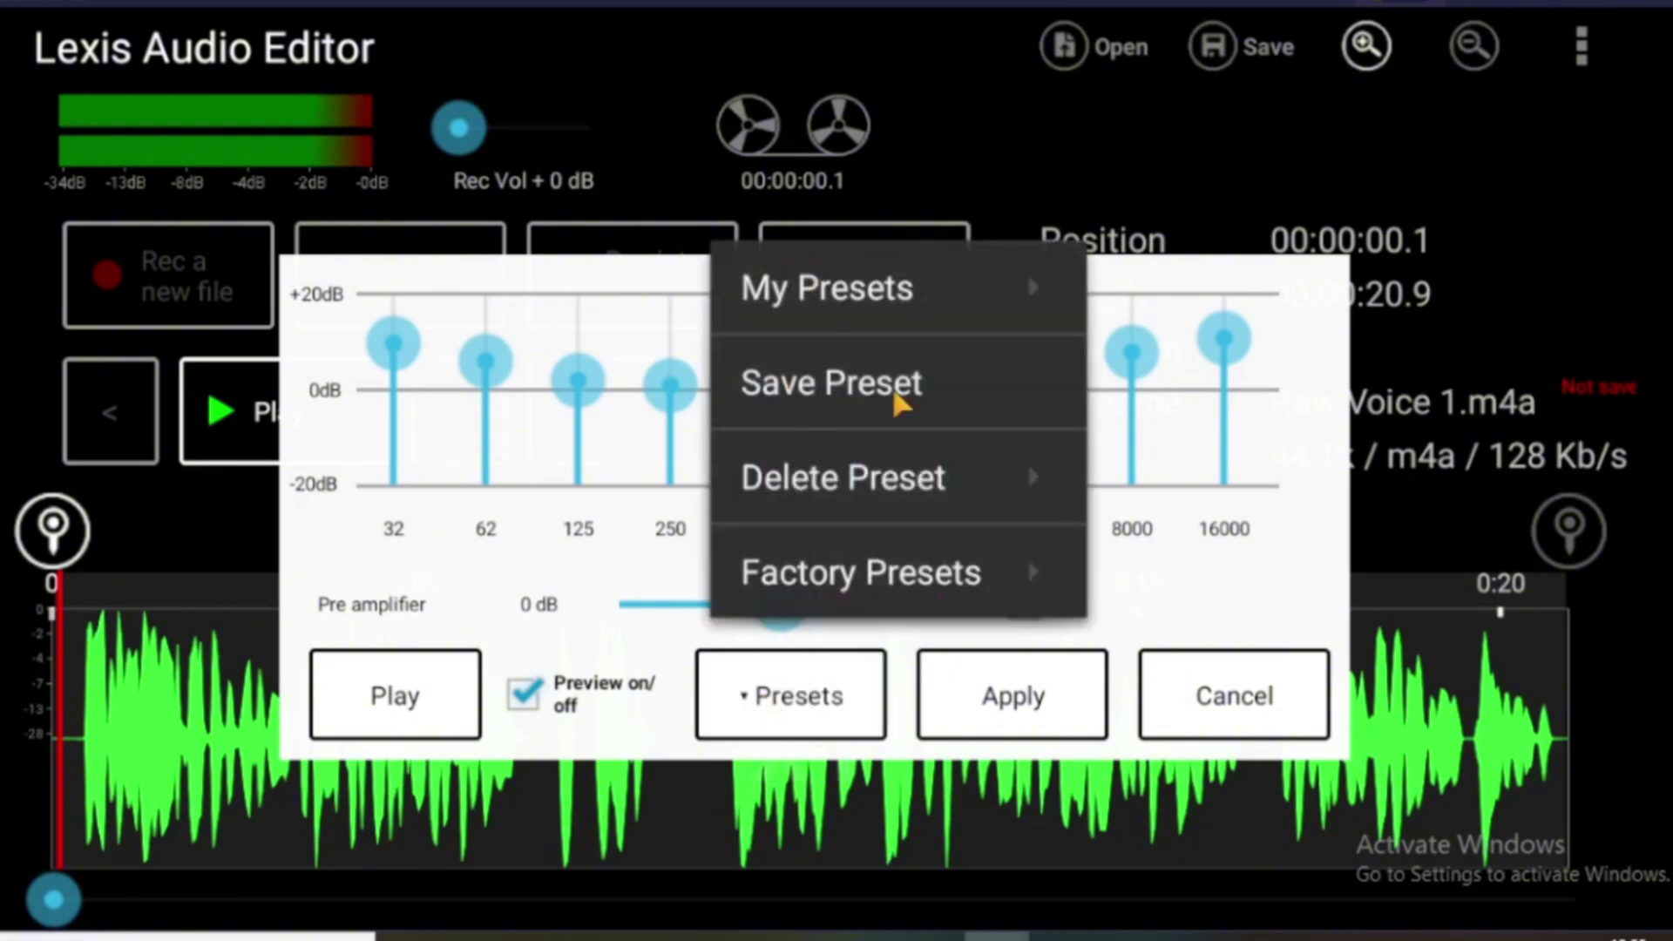
left_click(827, 289)
left_click(906, 594)
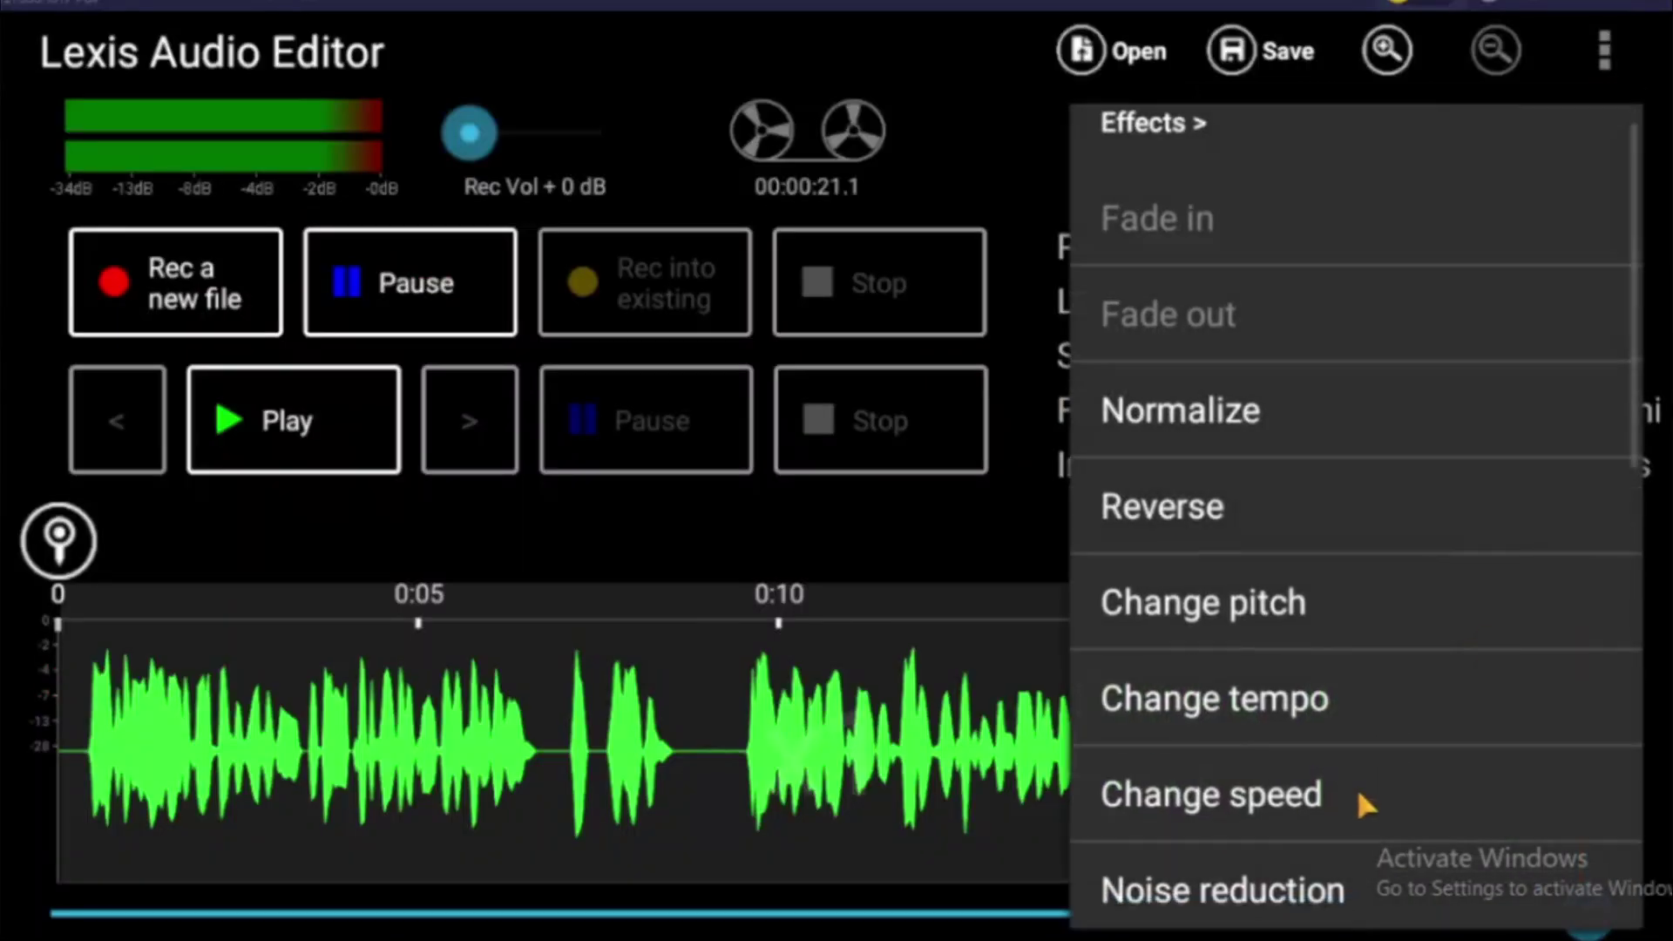
Step: Compress the voice at -15 dB threshold, 20:1 rate, with +10 dB makeup gain
scroll(1356, 789, "down", 3)
left_click(1333, 732)
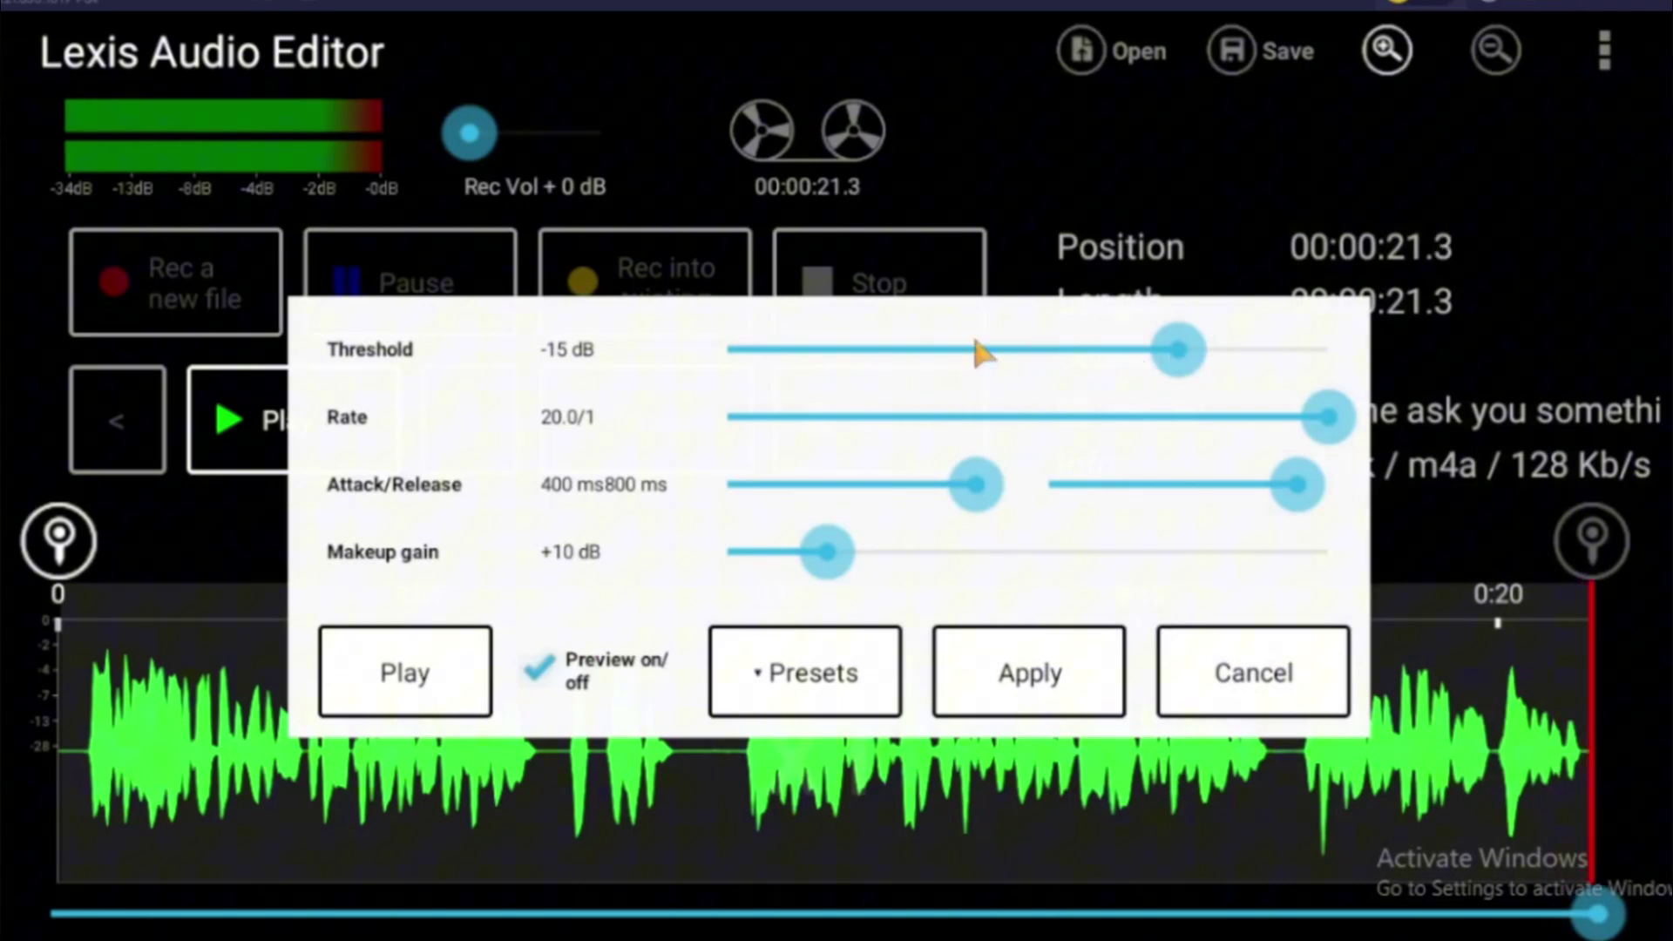
left_click_drag(826, 557, 829, 572)
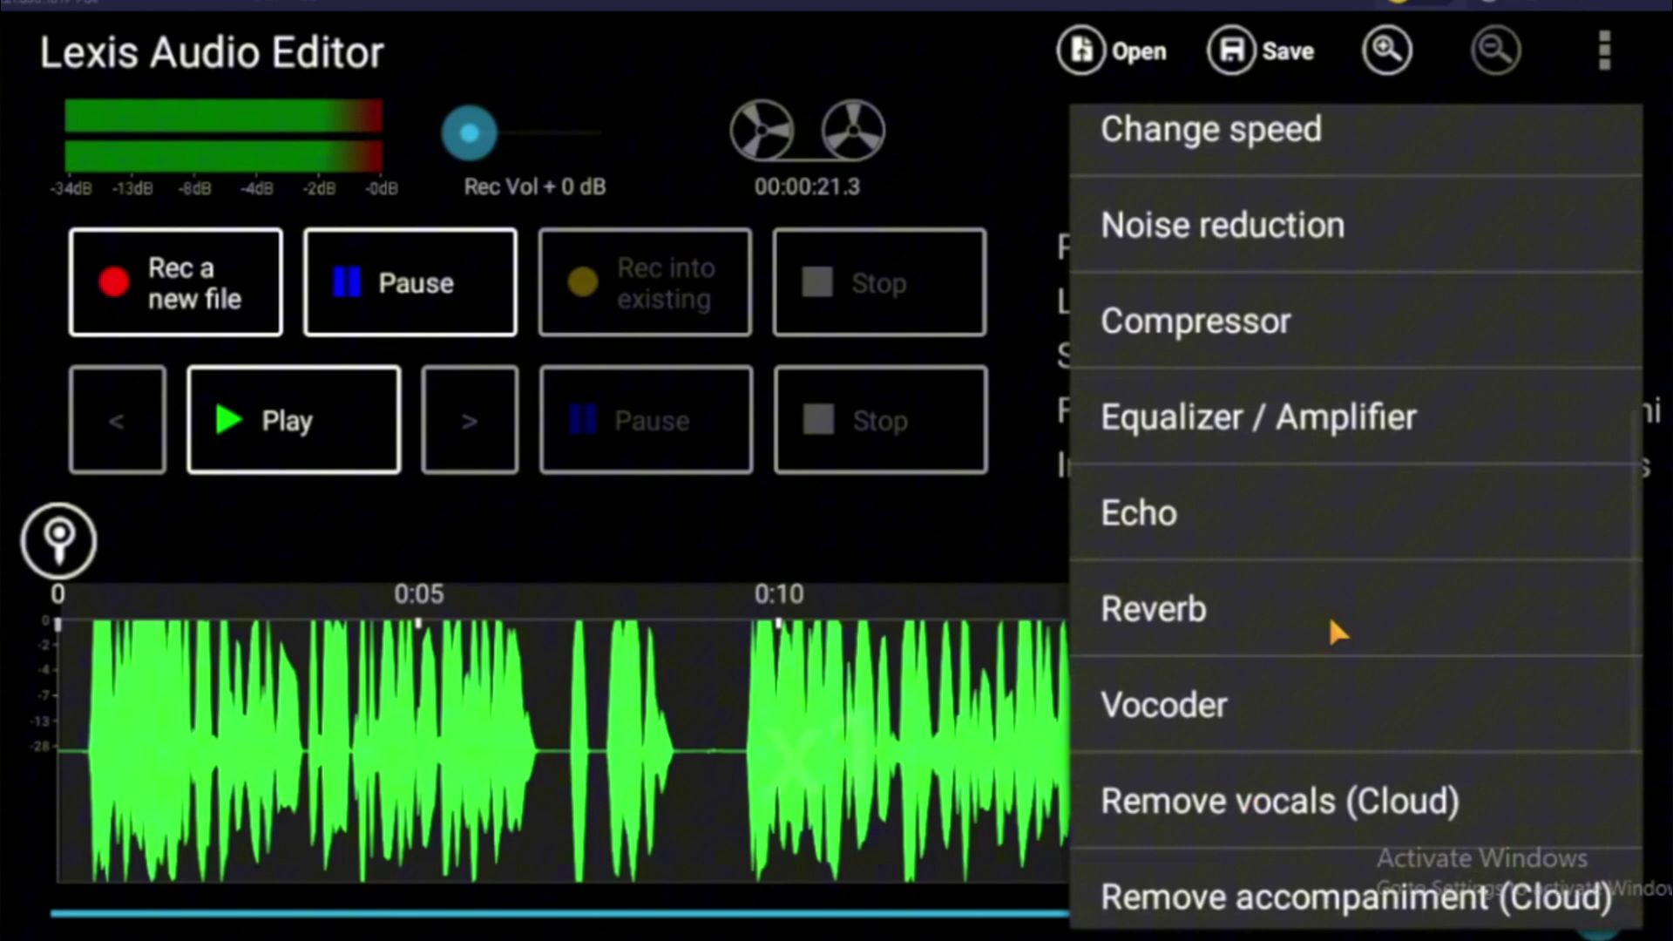
Step: Preview the Reverb effect and try enlarging the room size to 234m
left_click(1159, 610)
left_click(292, 681)
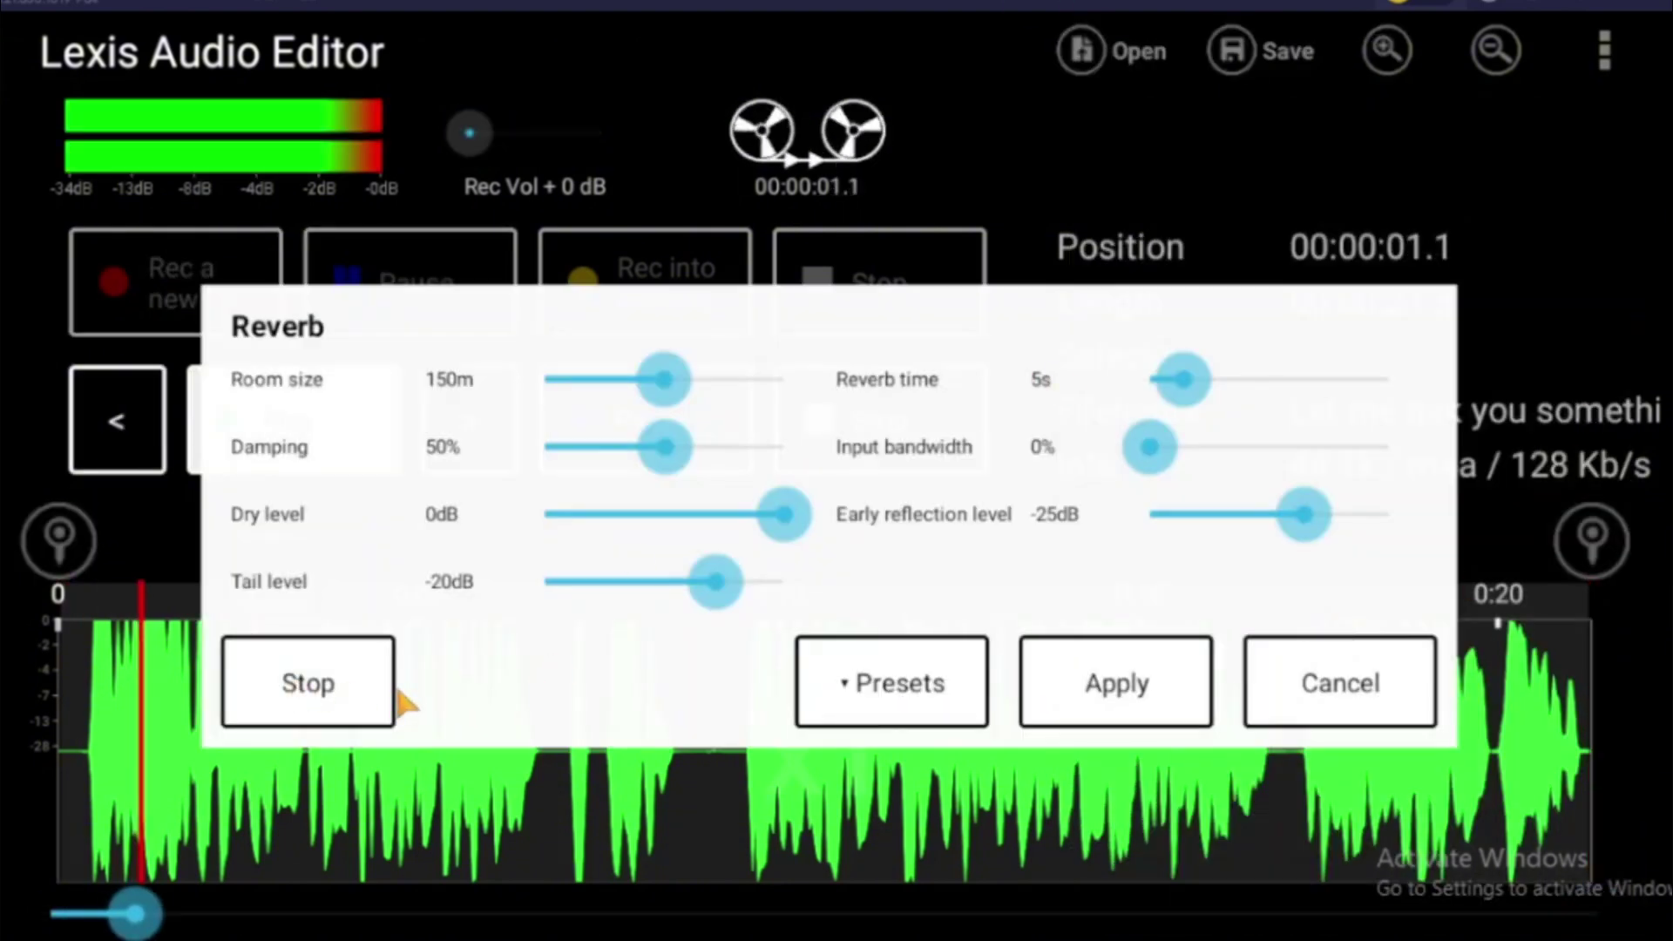
left_click_drag(701, 374, 664, 389)
Step: Reset the reverb room size to 150m and replay the preview
left_click(891, 682)
left_click(1009, 535)
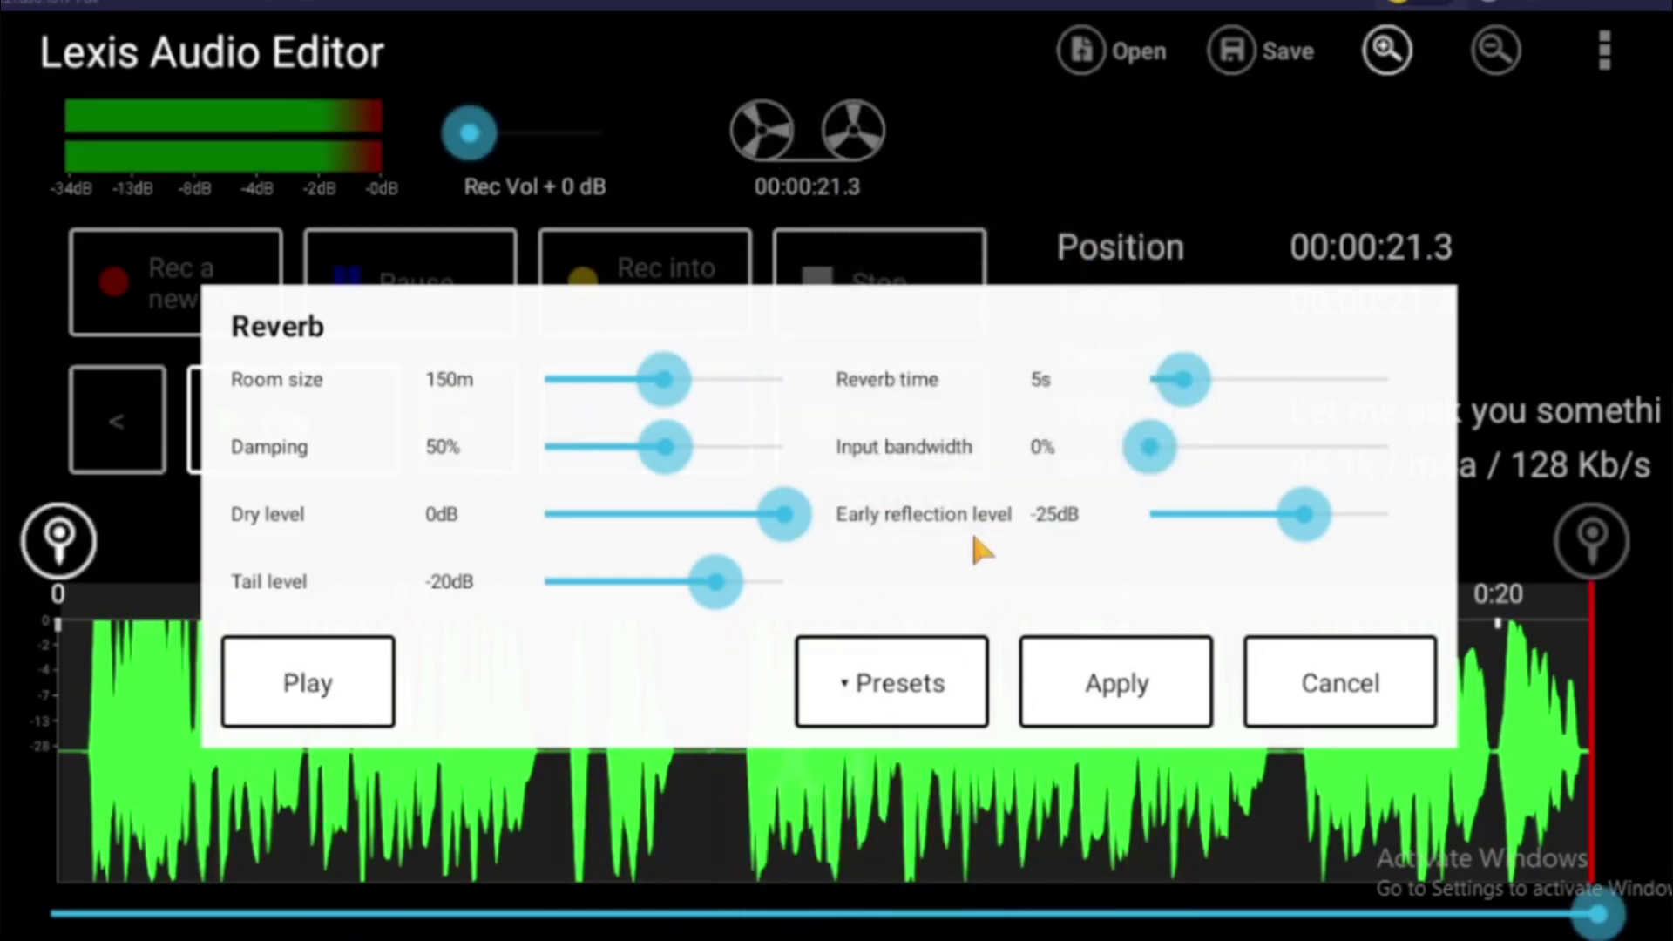
left_click(340, 710)
left_click(338, 711)
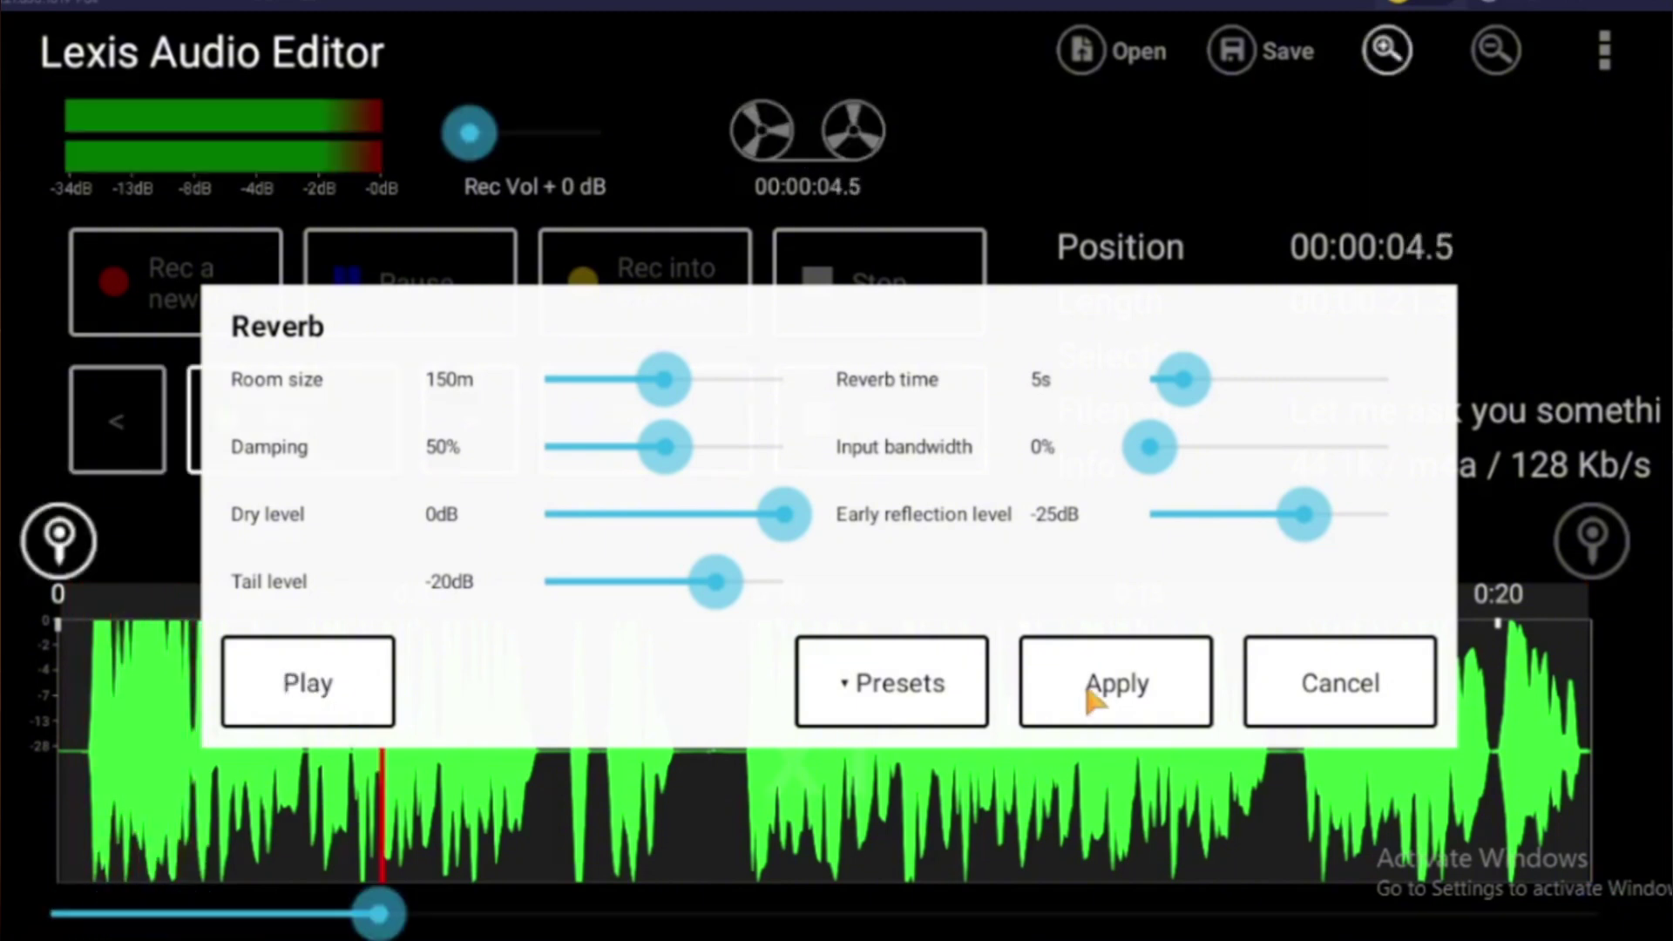
Step: Apply the configured reverb to the voiceover and let processing finish
left_click(1094, 688)
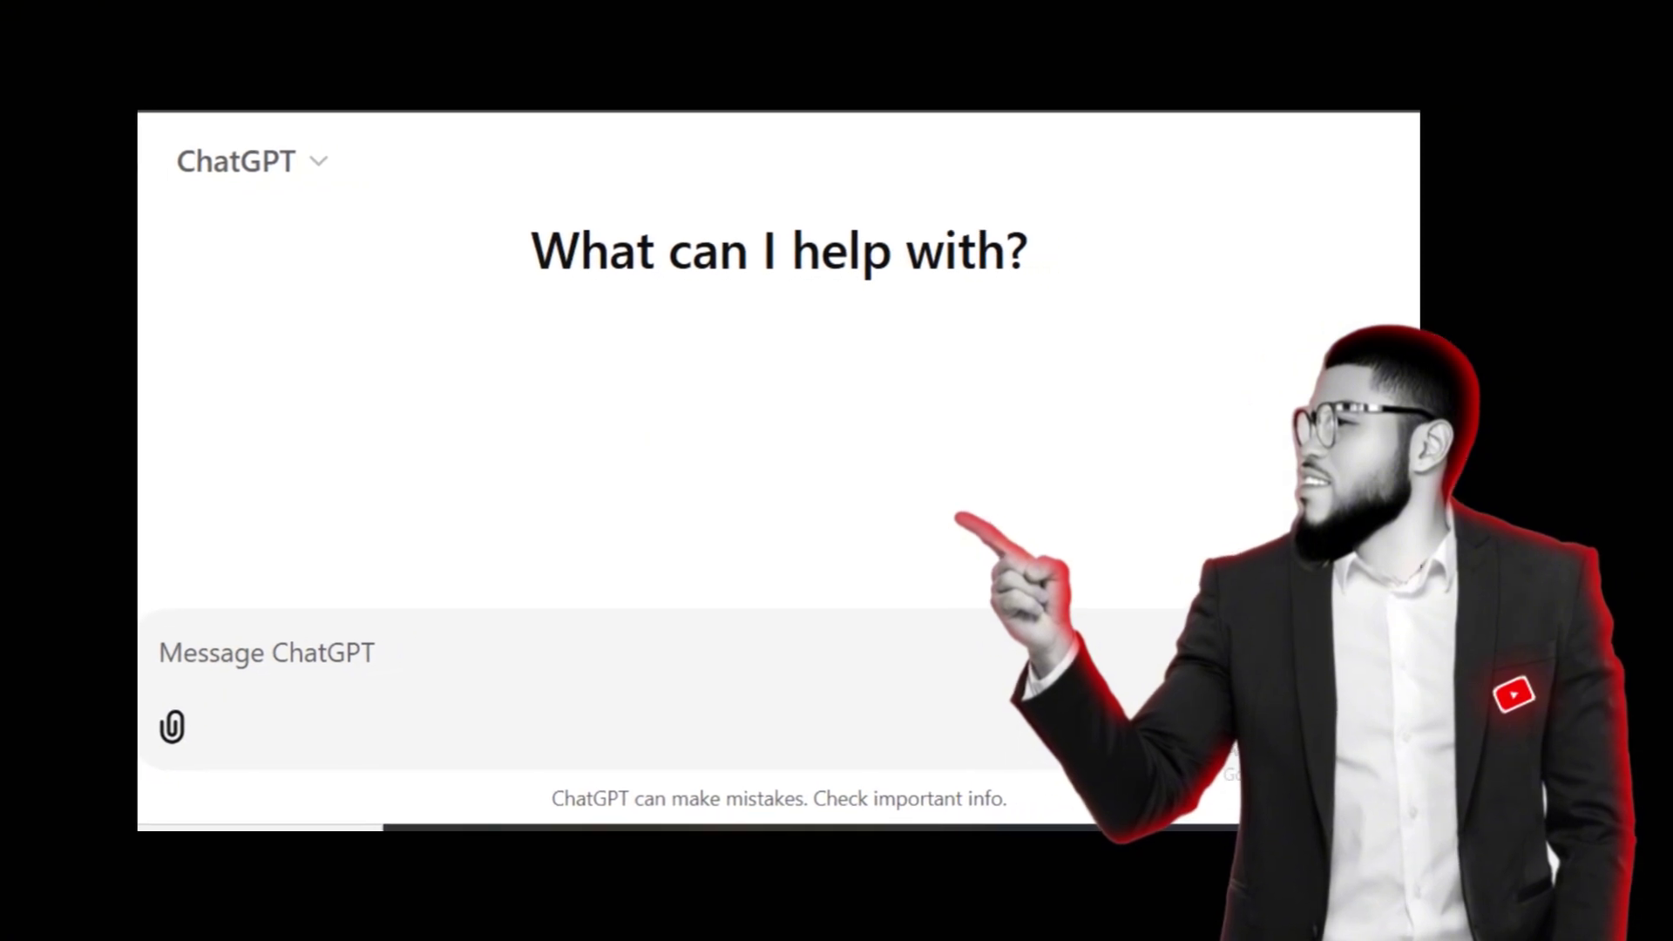
Step: Write a prompt asking ChatGPT to punctuate the script, using punctuation only to add the required emotions
type("T")
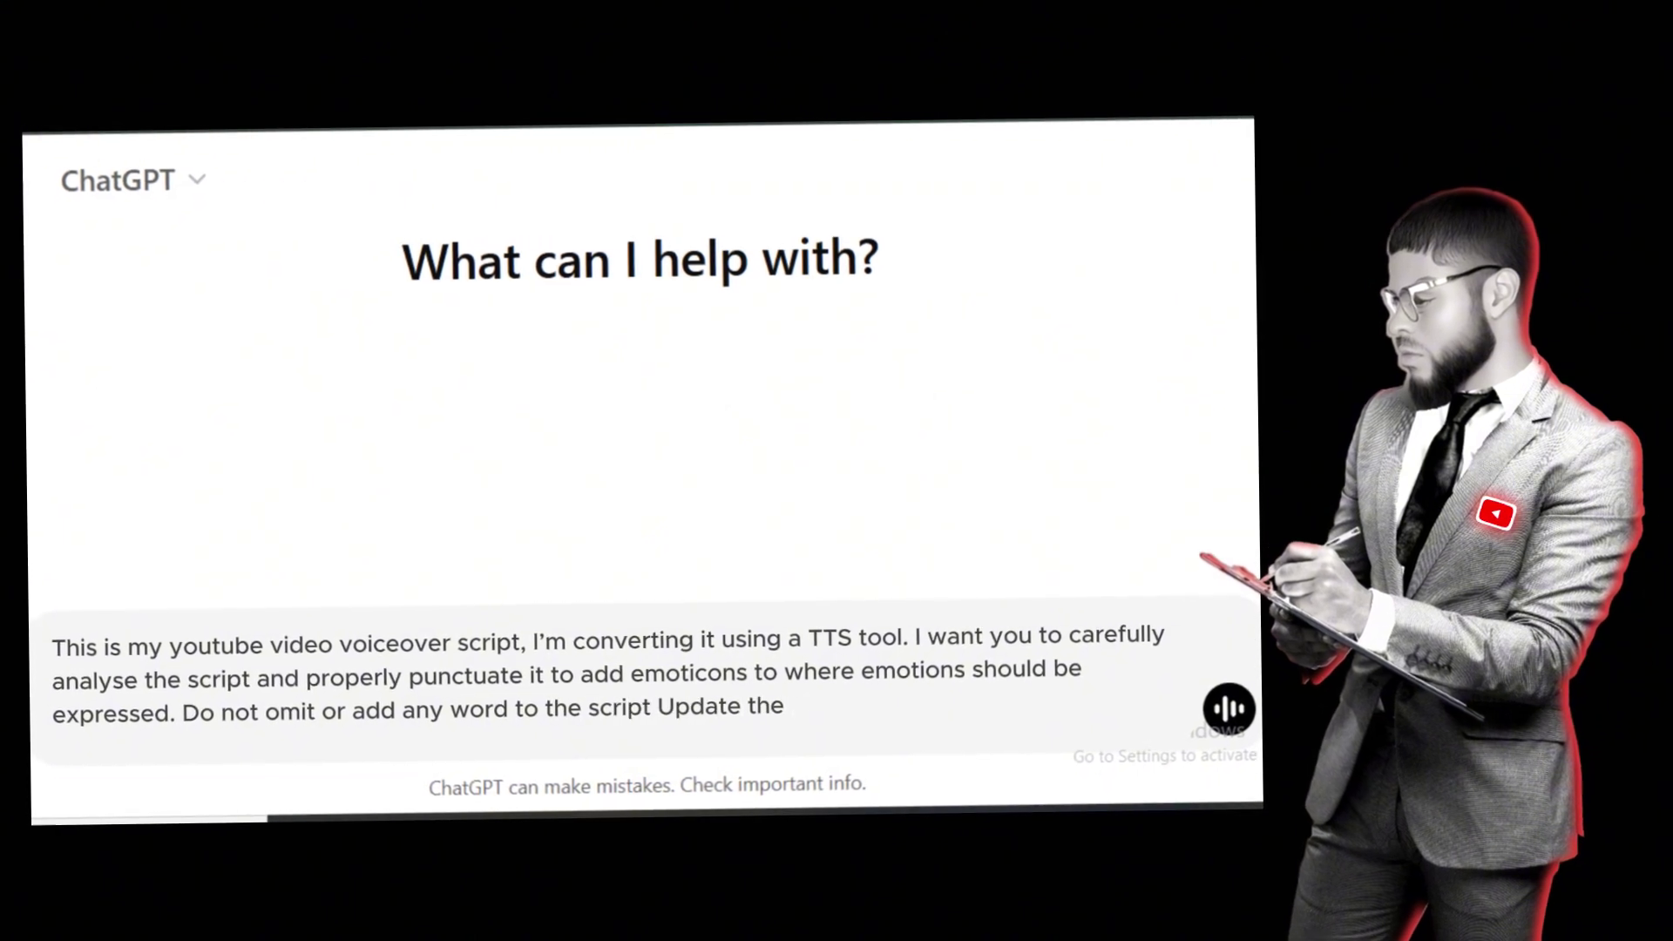
type("punctuations only to add the required emotions")
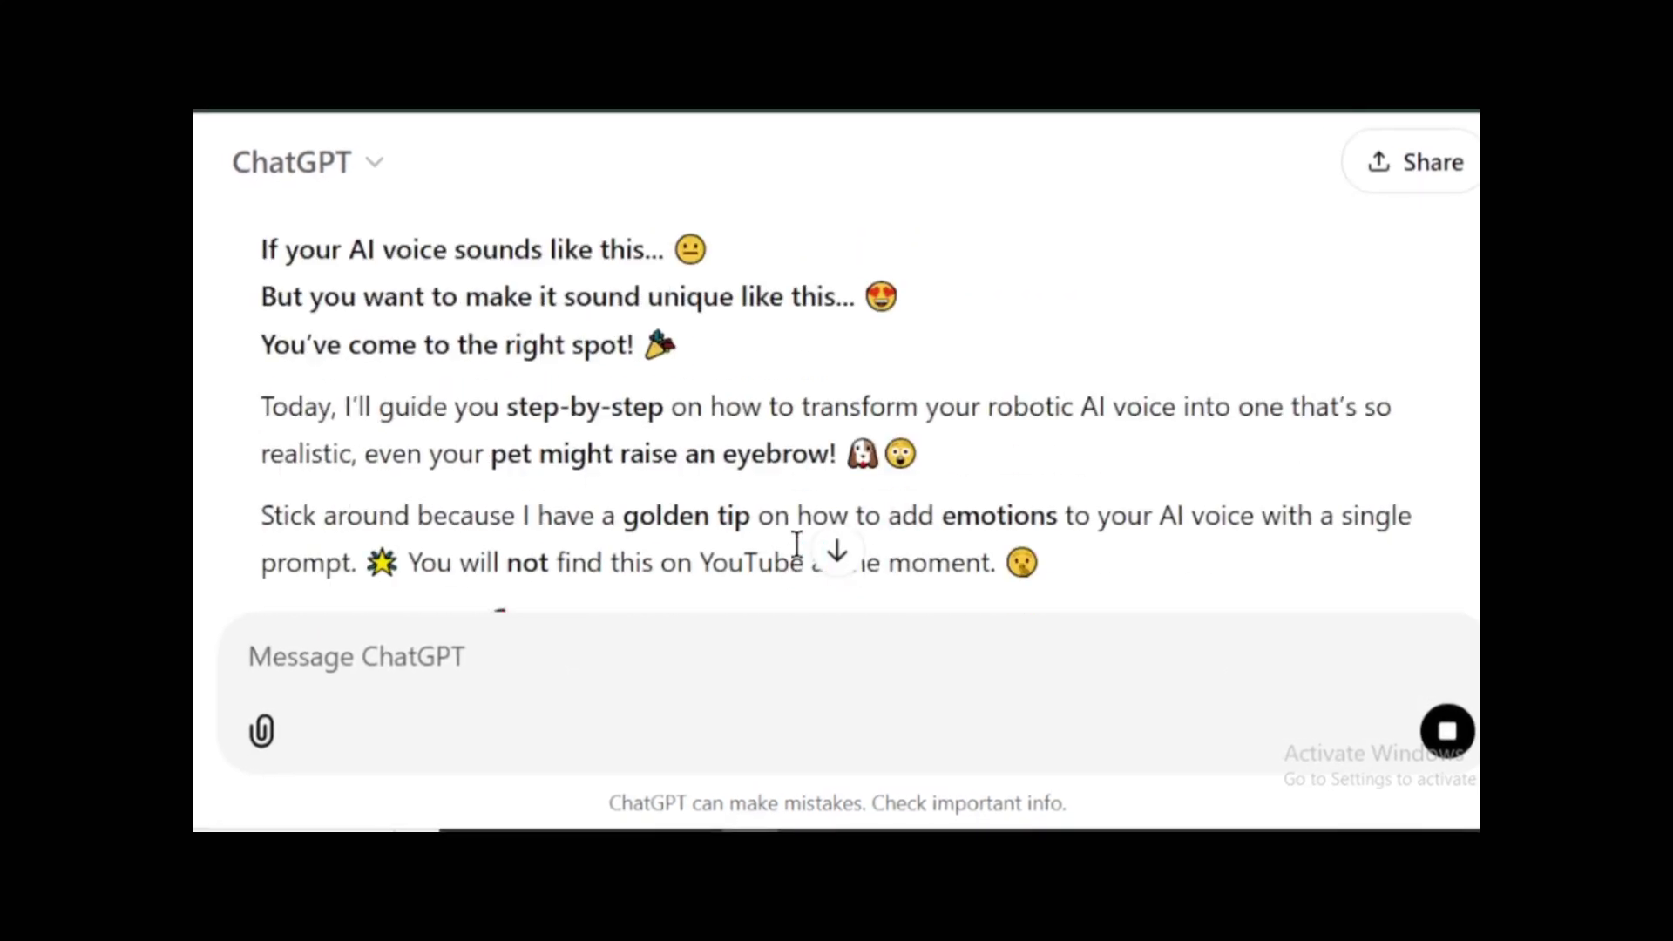
Step: Scroll down the streaming emoji-punctuated script to the Play.ht sign-up steps and 'Easy peasy? 😎' line
scroll(801, 553, "down", 5)
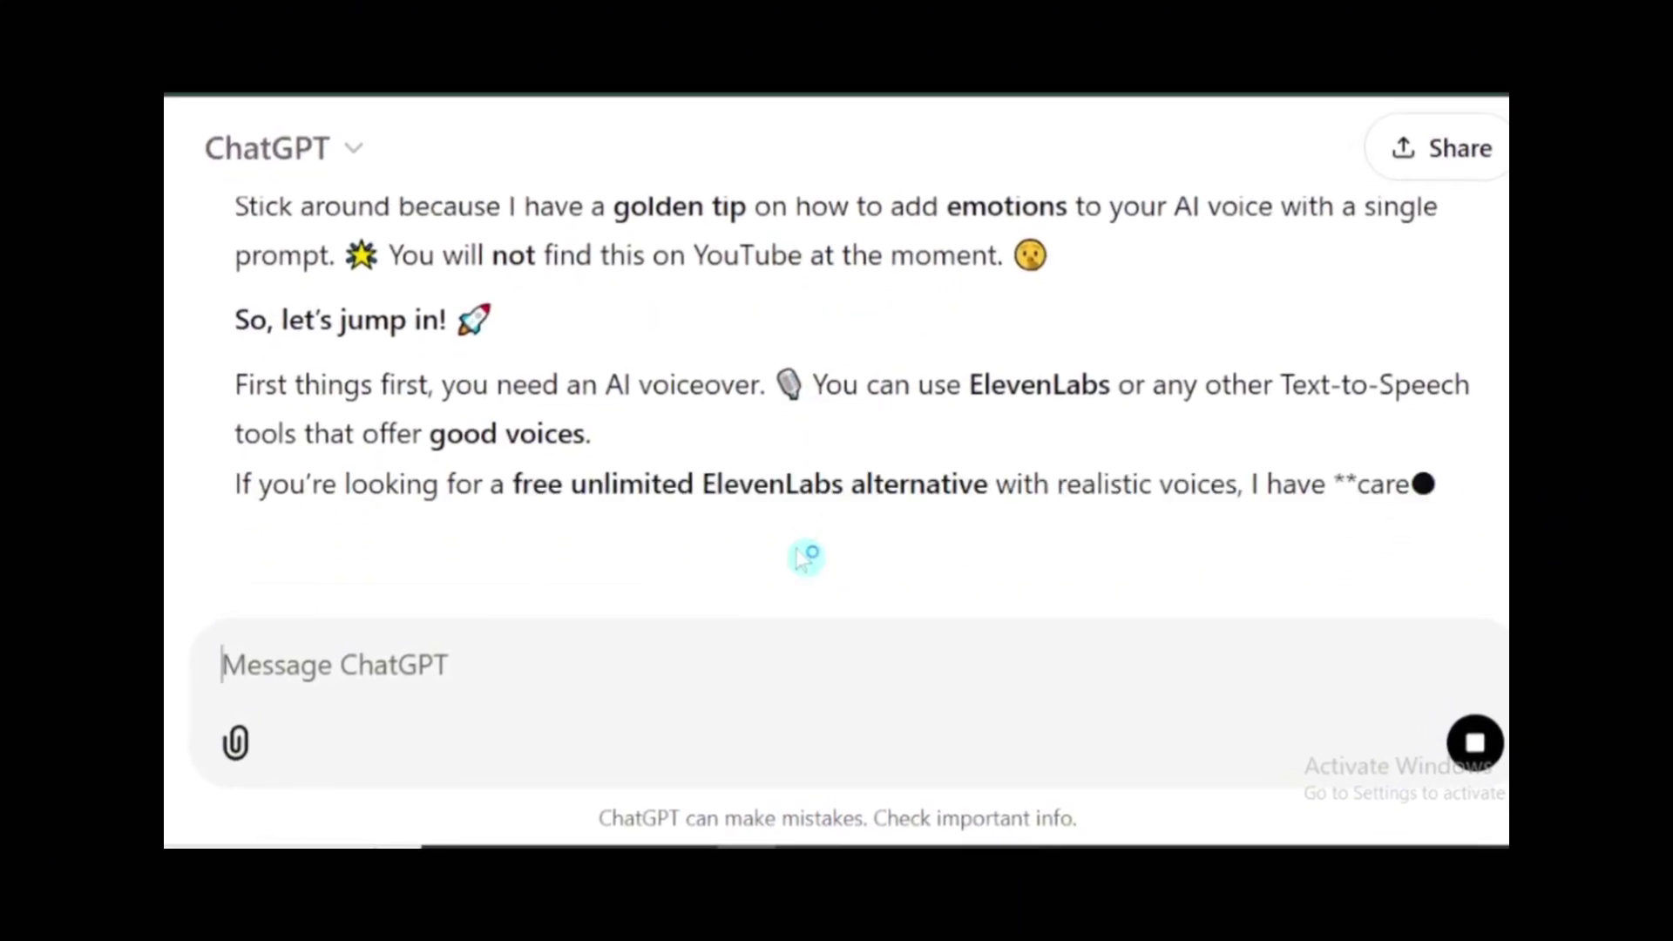
scroll(803, 557, "down", 1)
scroll(801, 562, "down", 2)
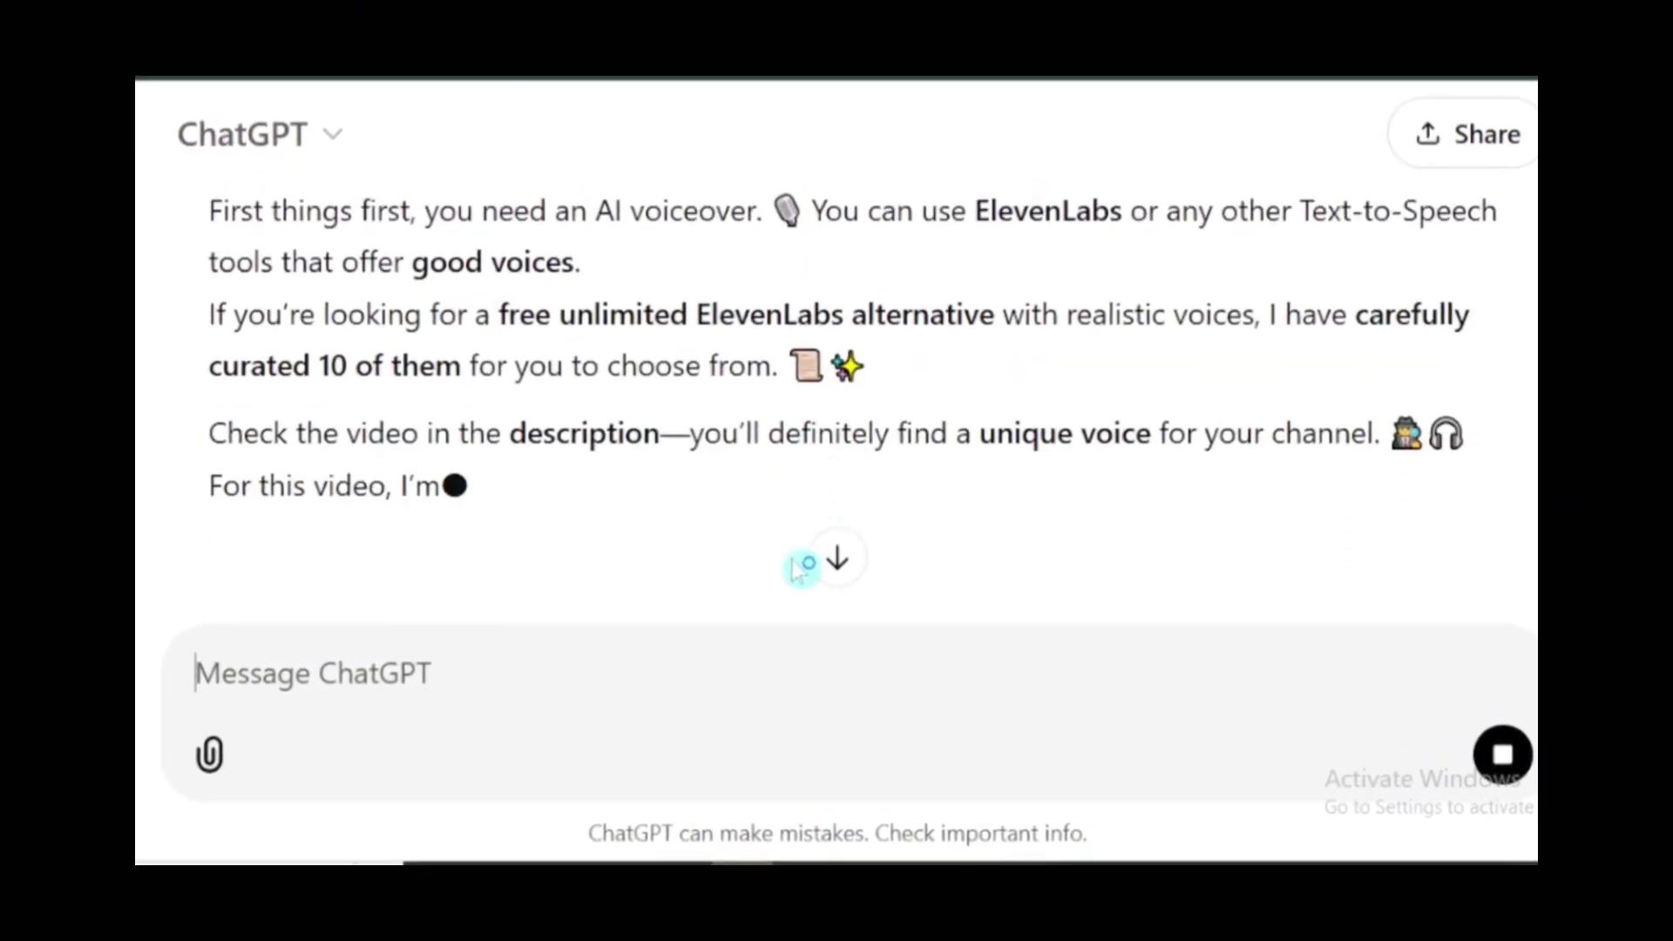
scroll(799, 568, "down", 2)
scroll(797, 571, "down", 2)
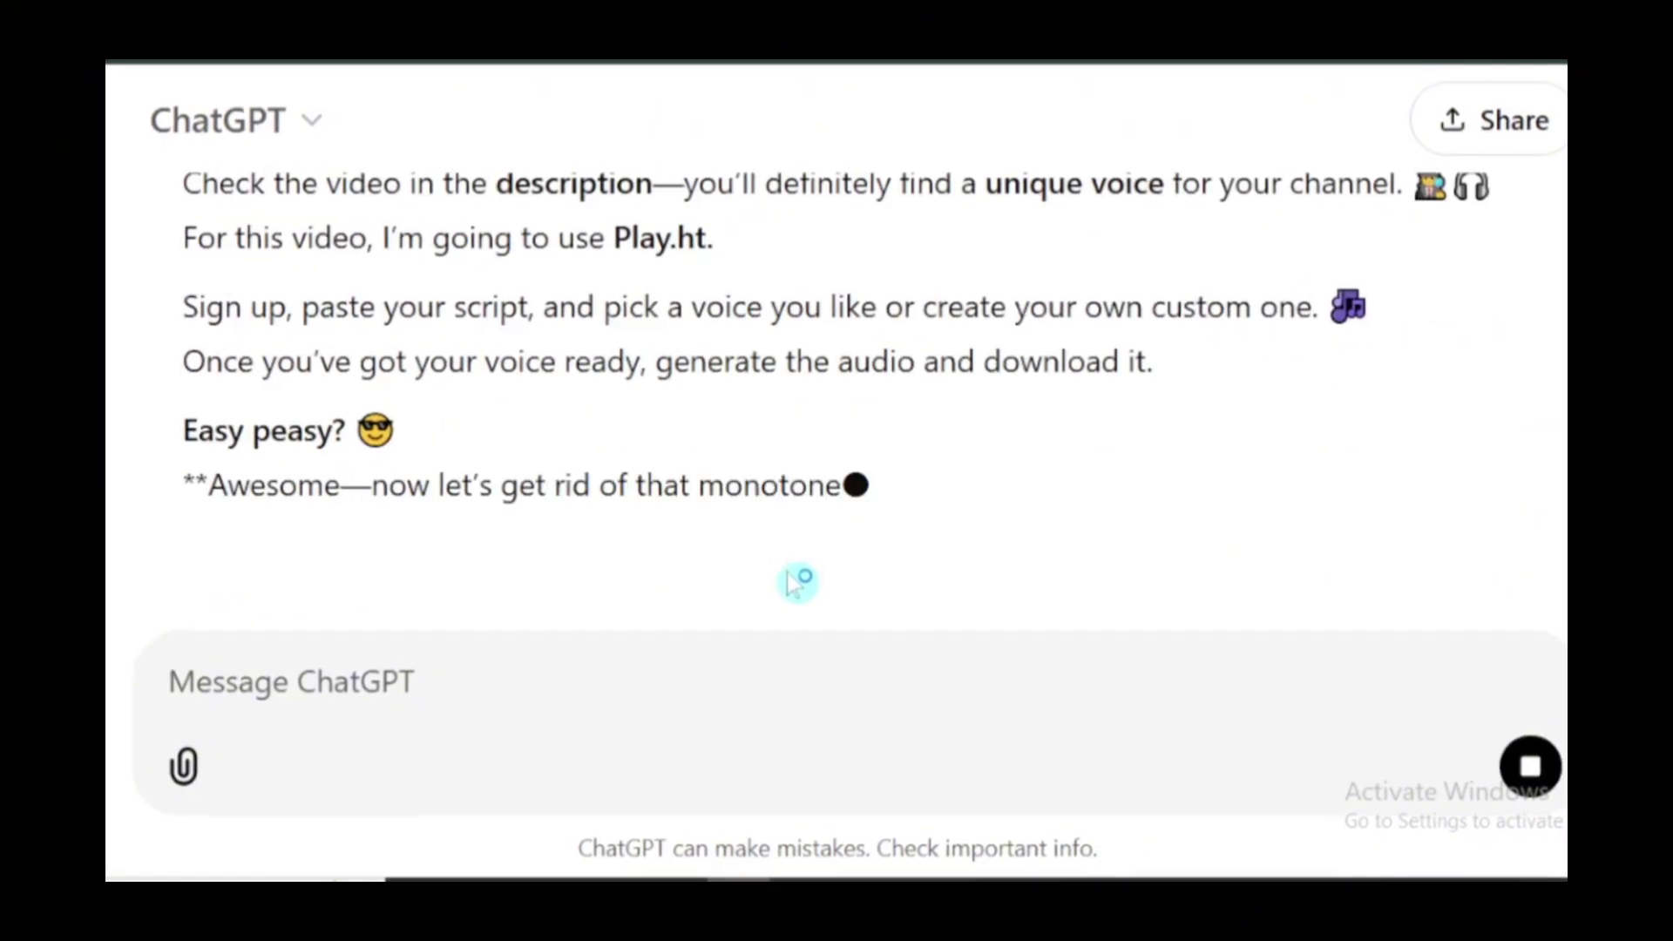